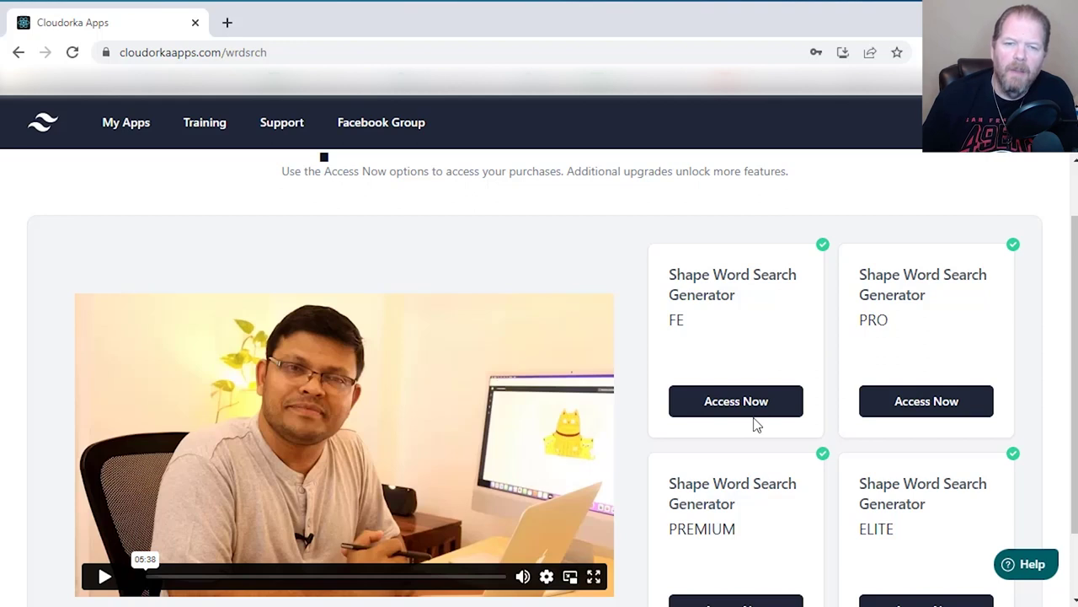
# Open the FE version of Shape Word Search Generator and go into its Default Collection
pyautogui.click(753, 410)
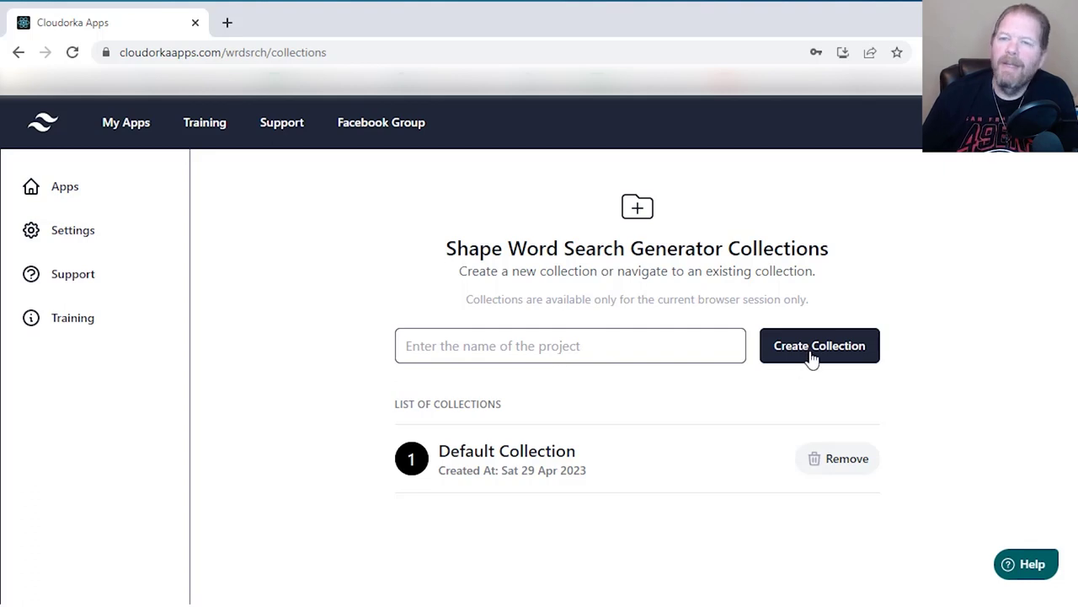
pyautogui.click(483, 458)
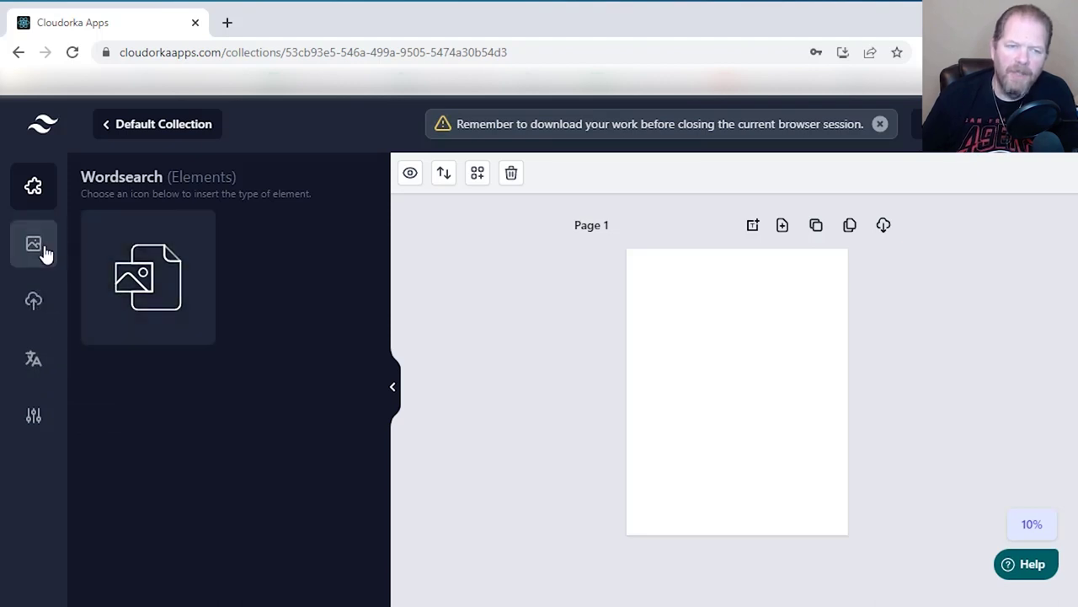
# Insert the image-based wordsearch element on Page 1 and fit the page to the workspace
pyautogui.click(177, 317)
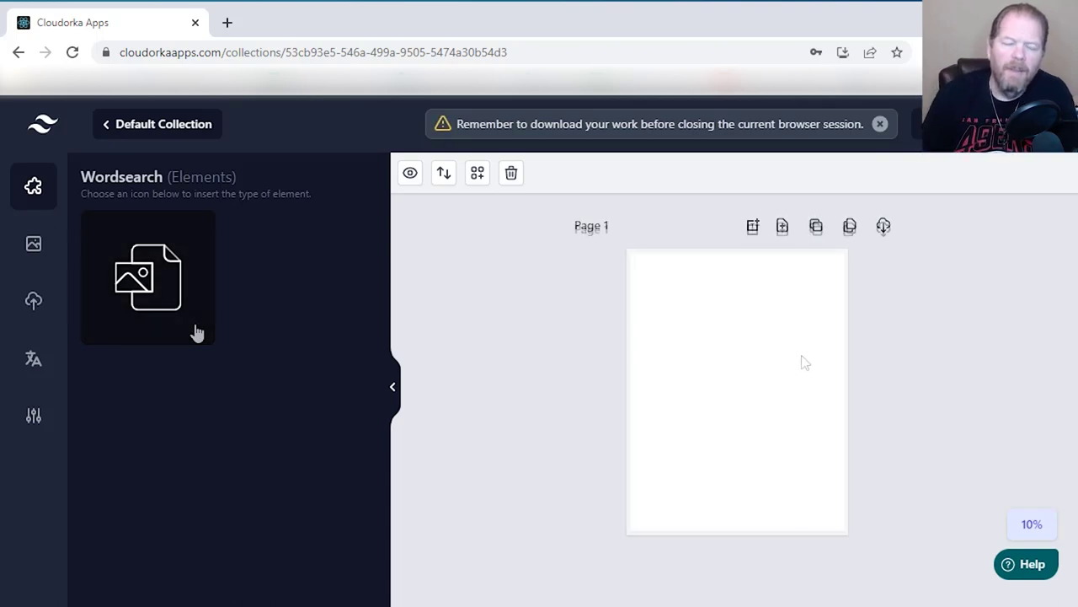
pyautogui.click(1047, 530)
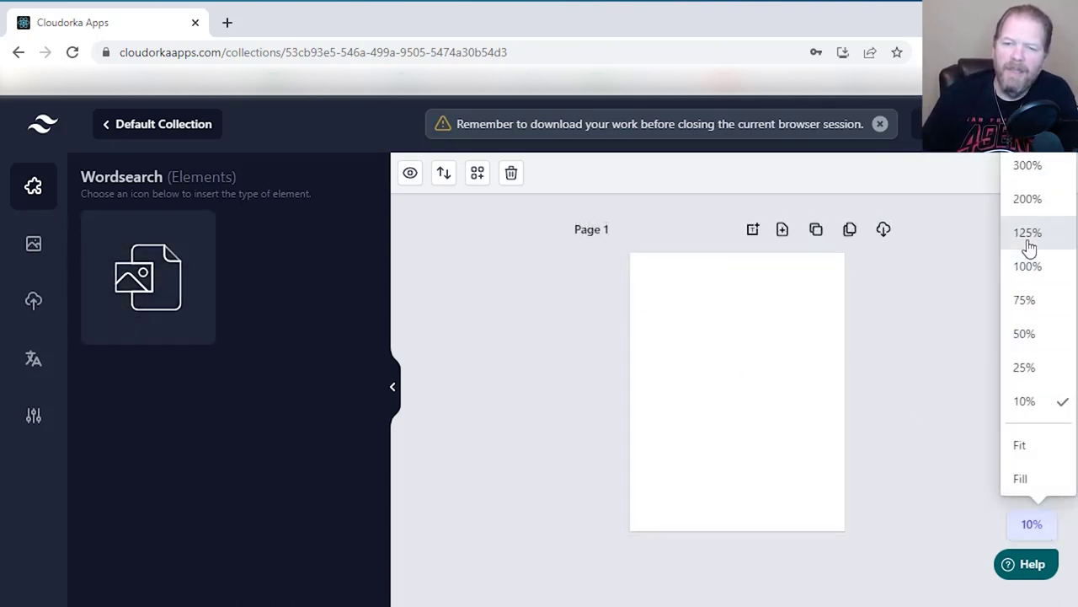
pyautogui.click(486, 425)
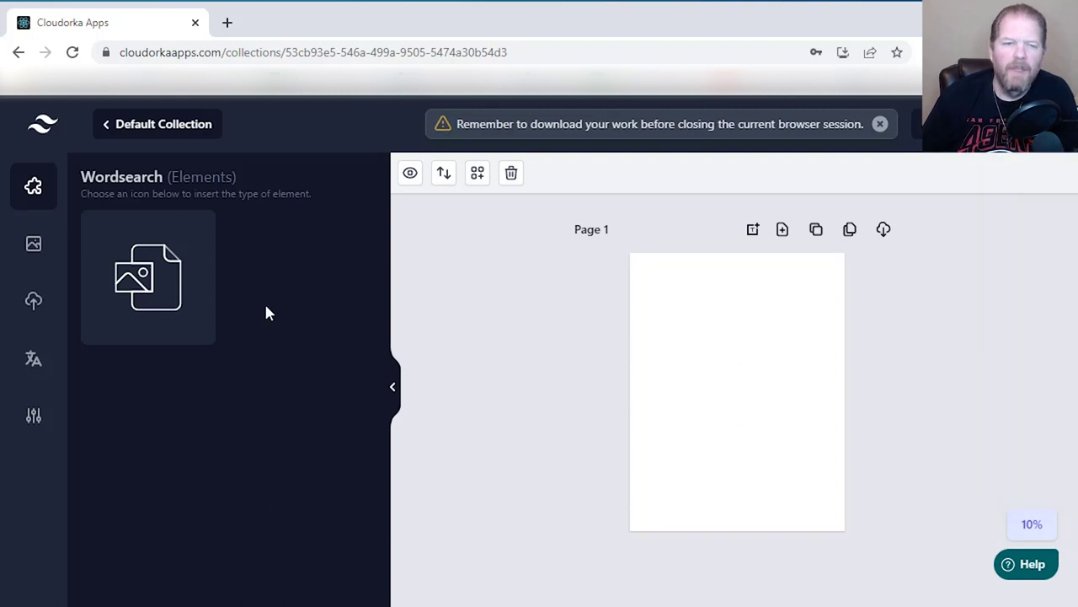
pyautogui.click(135, 280)
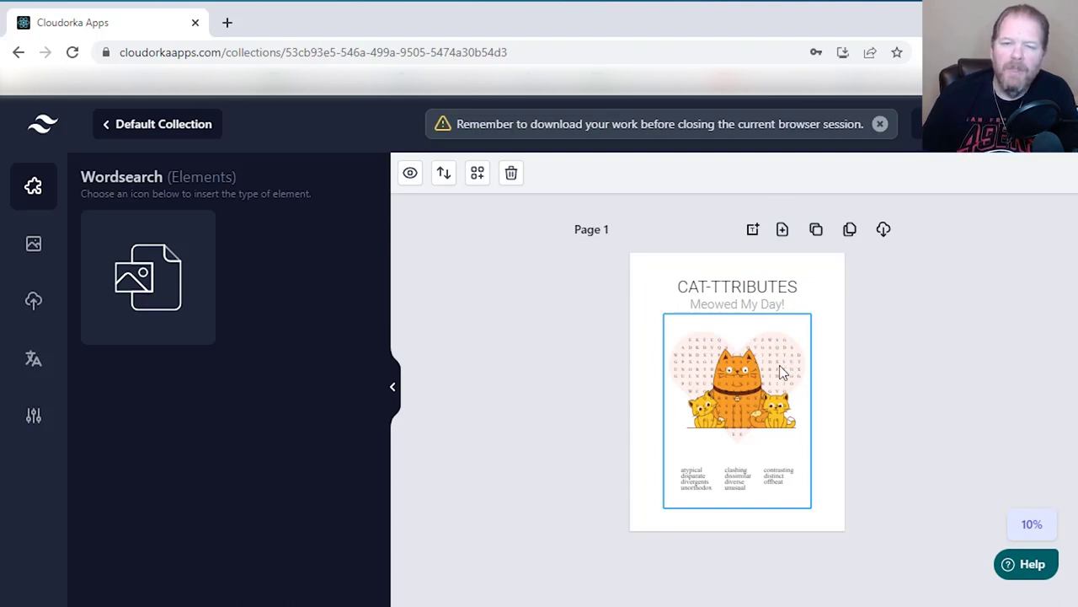
pyautogui.click(1042, 523)
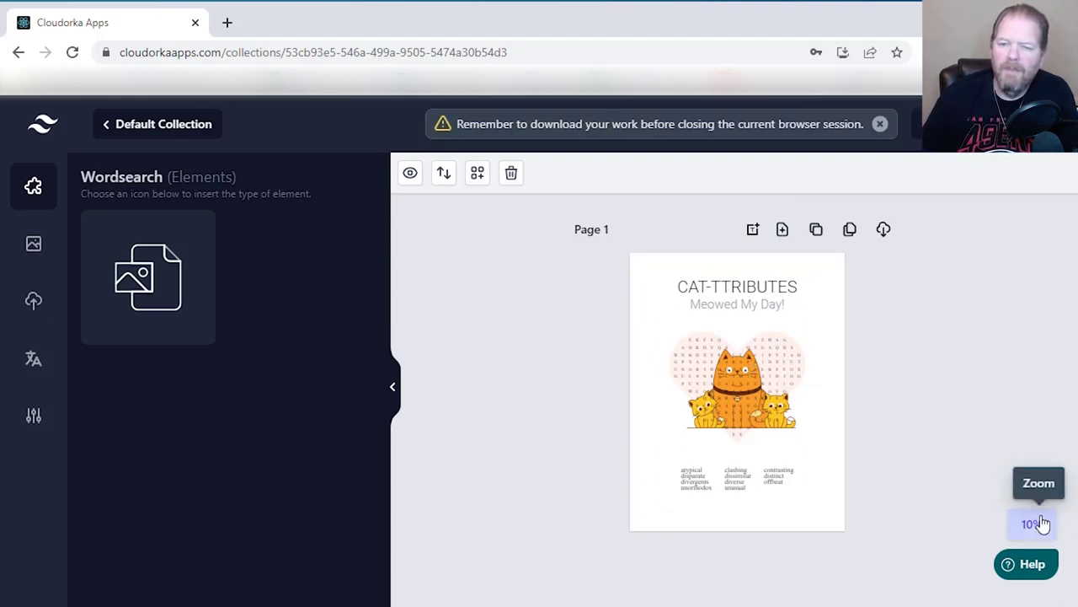
pyautogui.click(1021, 447)
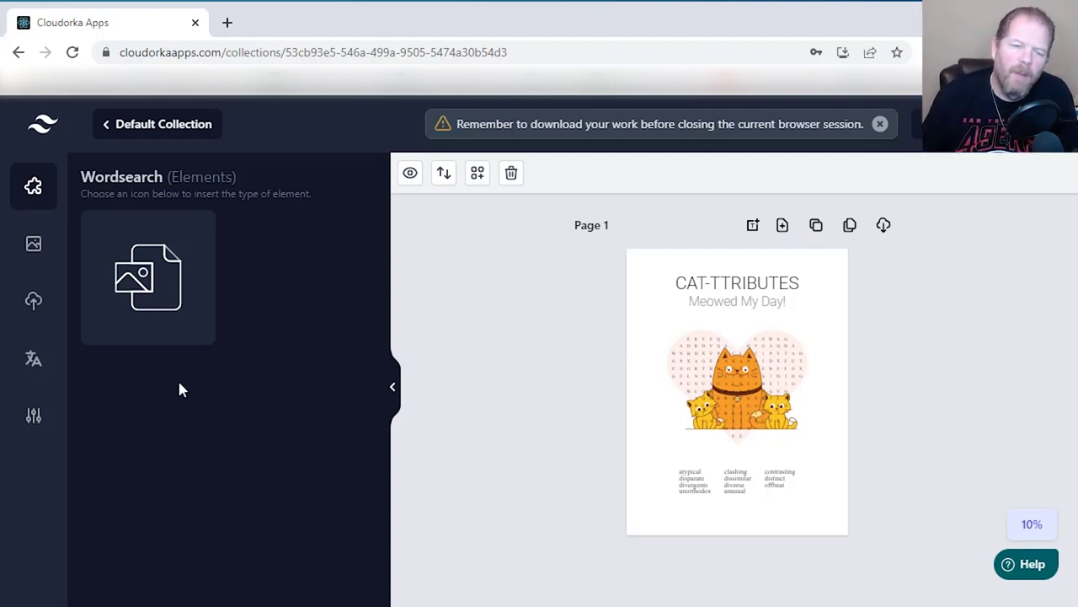
# Upload the teddy bear with soccer ball image and insert it into the wordsearch in place of the cats
pyautogui.click(735, 406)
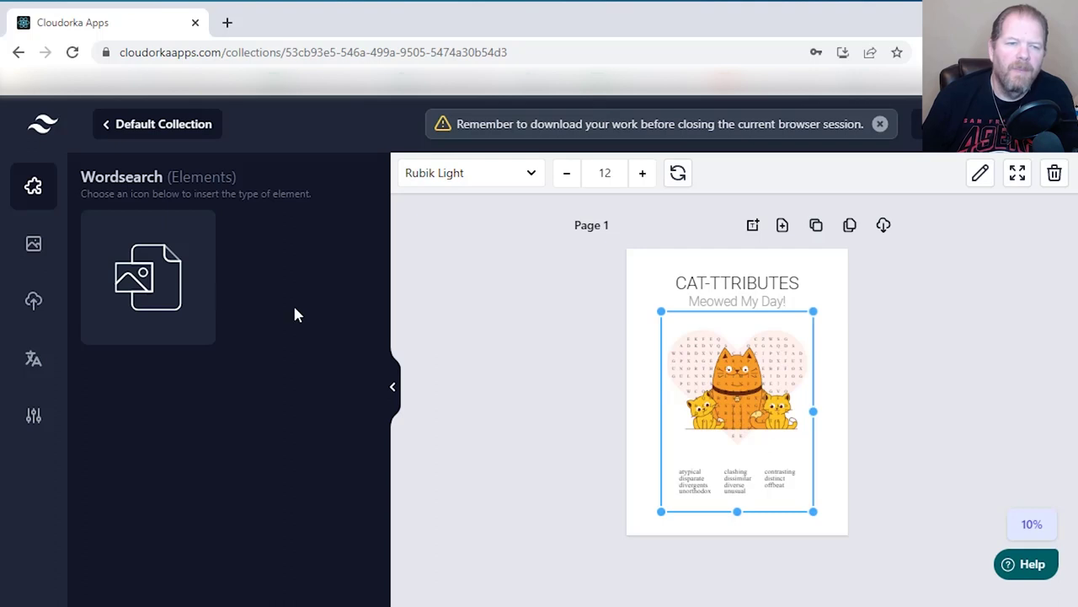
pyautogui.click(36, 303)
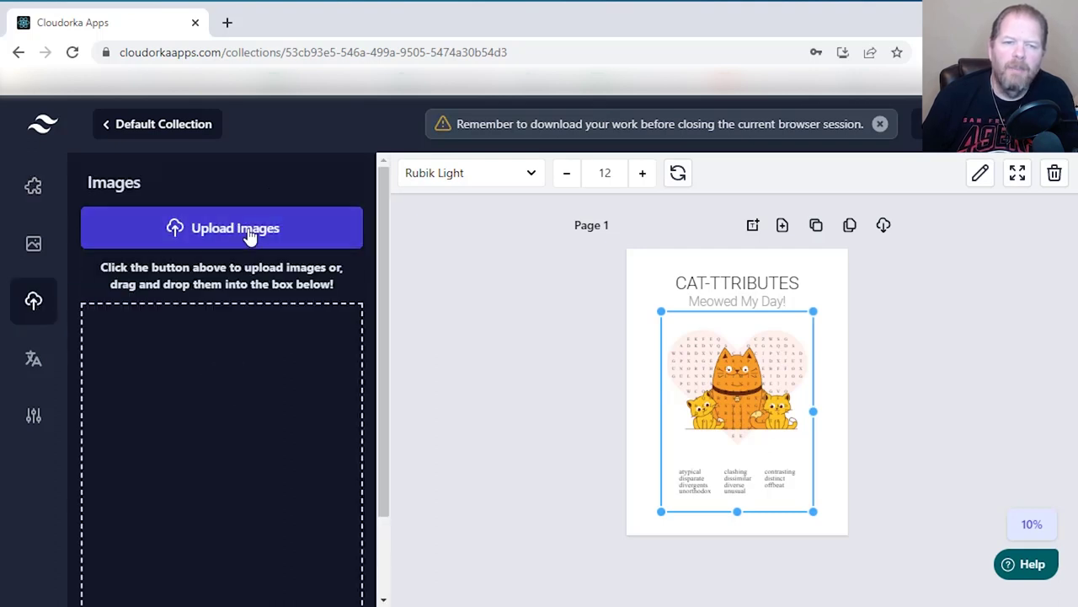
pyautogui.click(249, 235)
pyautogui.click(148, 375)
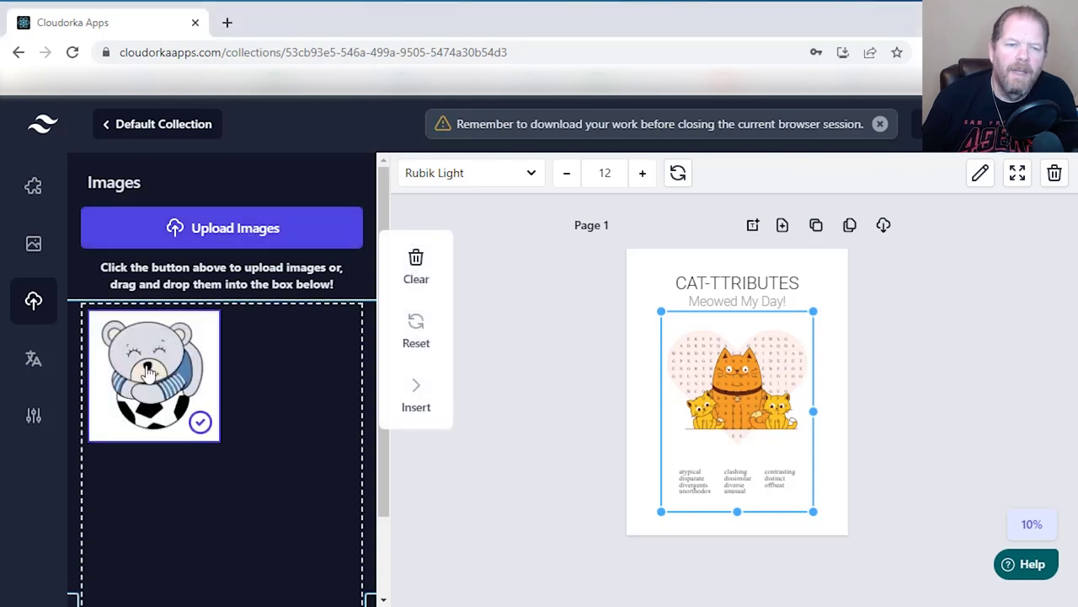
pyautogui.click(416, 396)
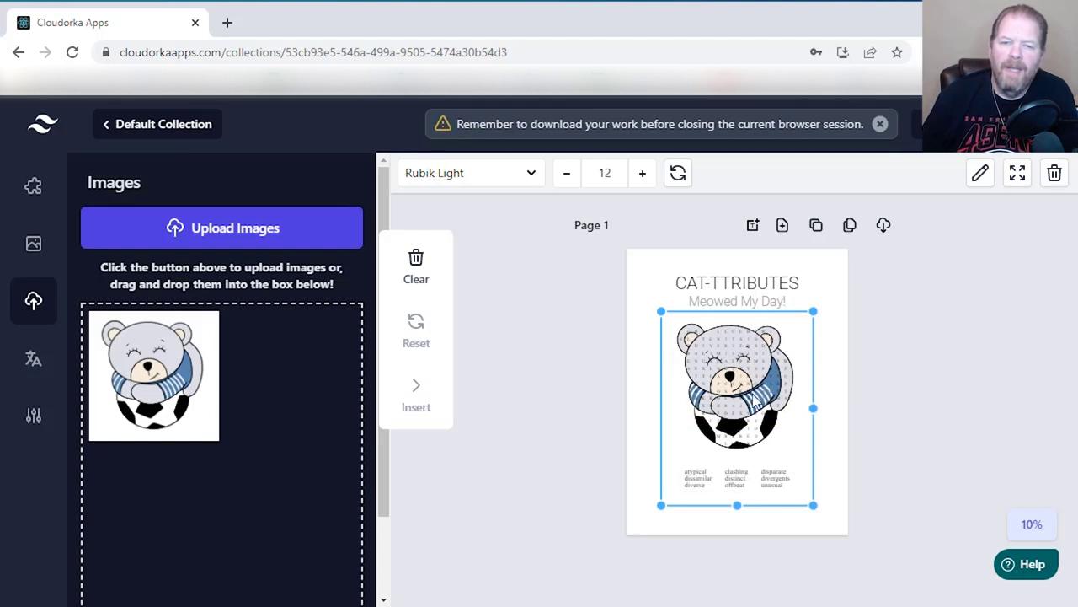
# Replace the bear puzzle's word list with an uploaded list of animal words starting with Lion, Tiger and Elephant, and save it
pyautogui.click(1038, 523)
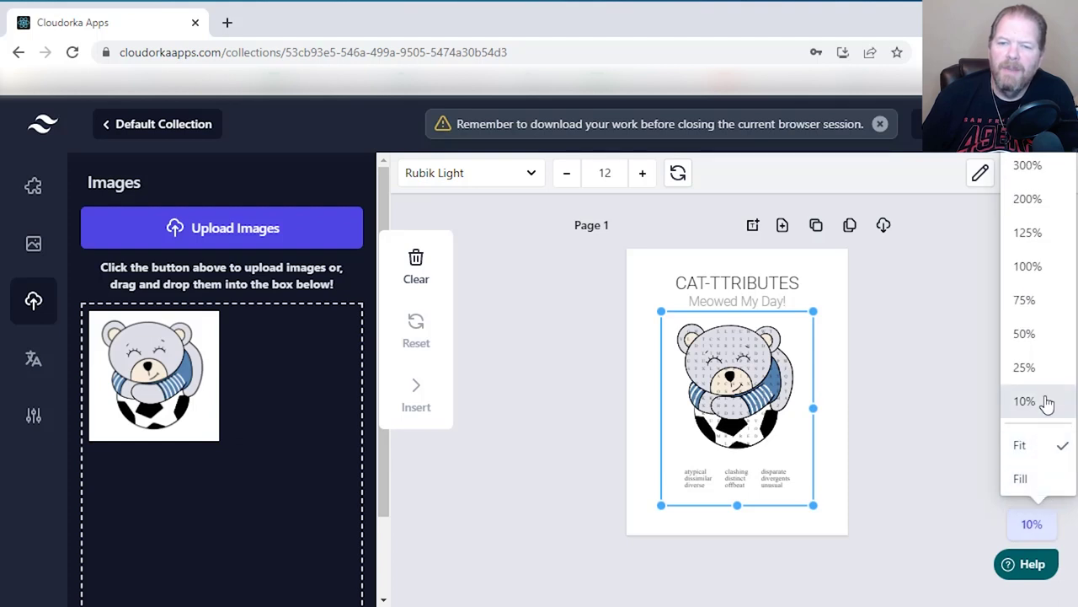
pyautogui.click(1048, 370)
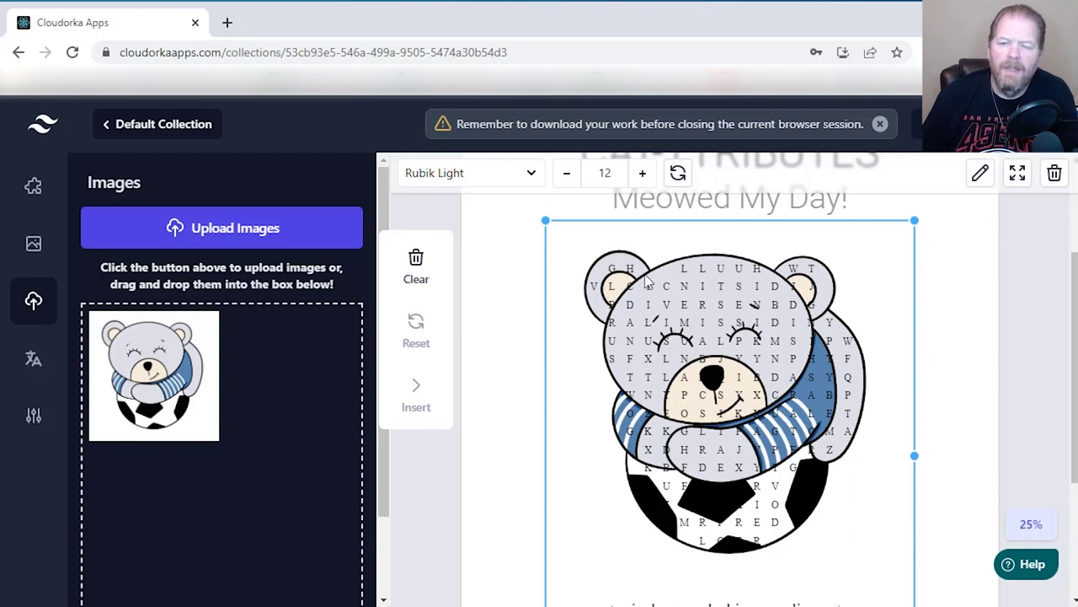
pyautogui.scroll(2, 779, 460)
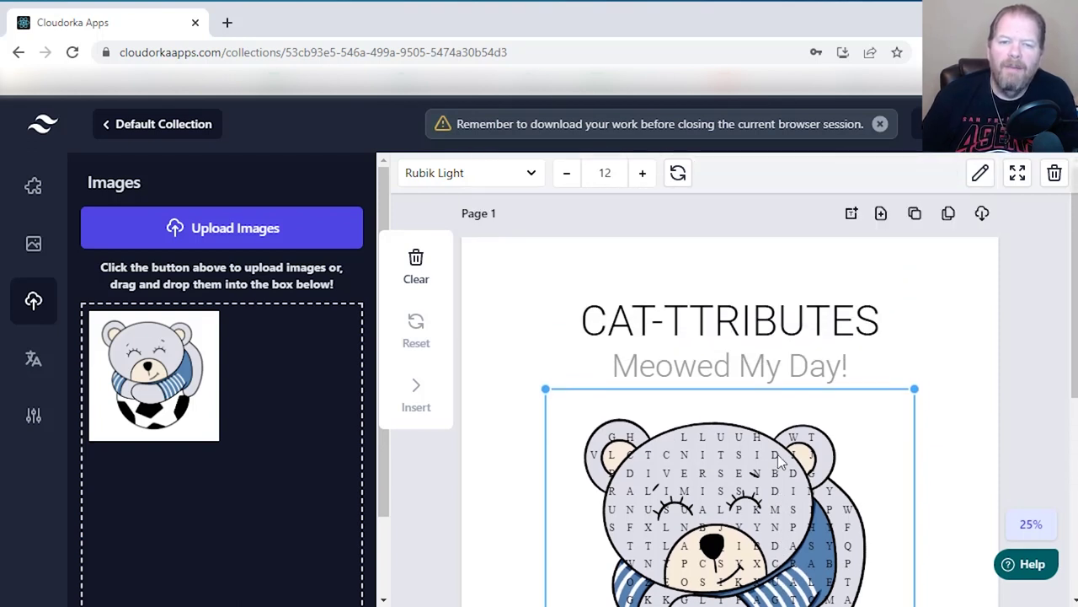
pyautogui.scroll(-2, 780, 459)
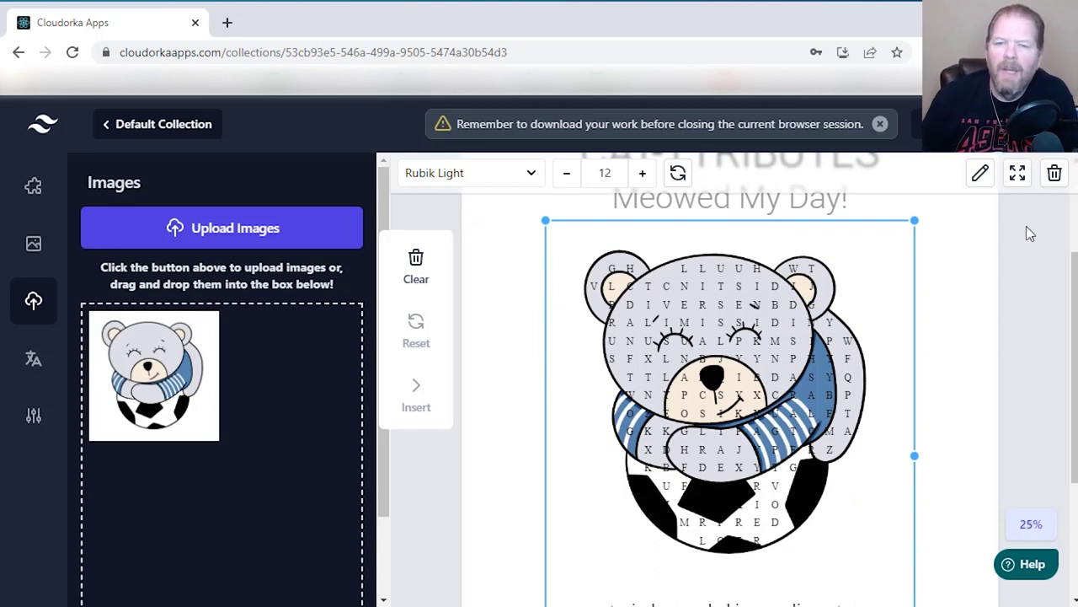
pyautogui.click(979, 179)
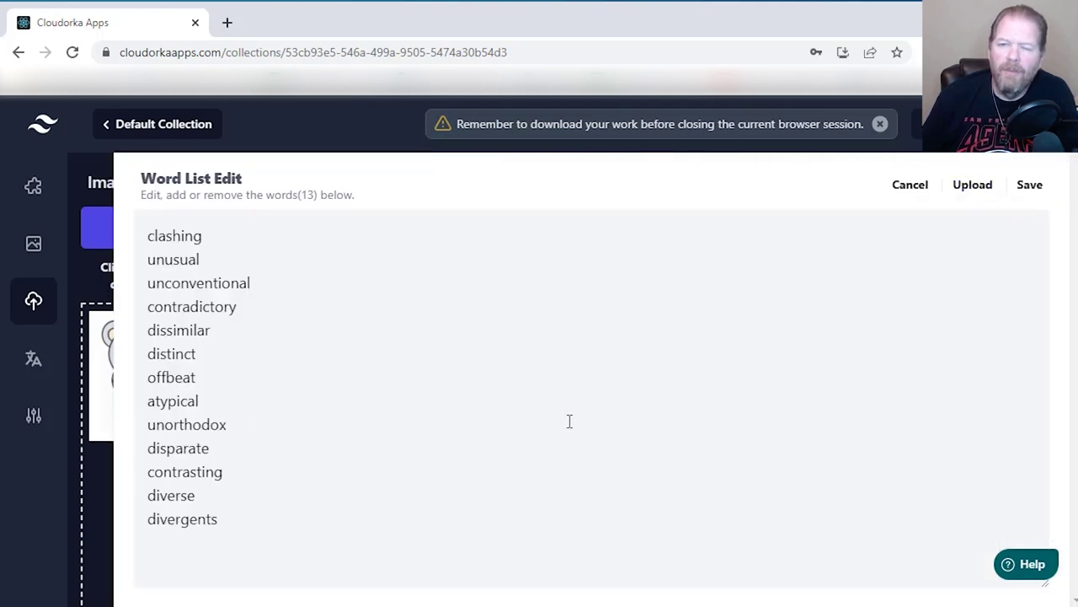
pyautogui.click(984, 192)
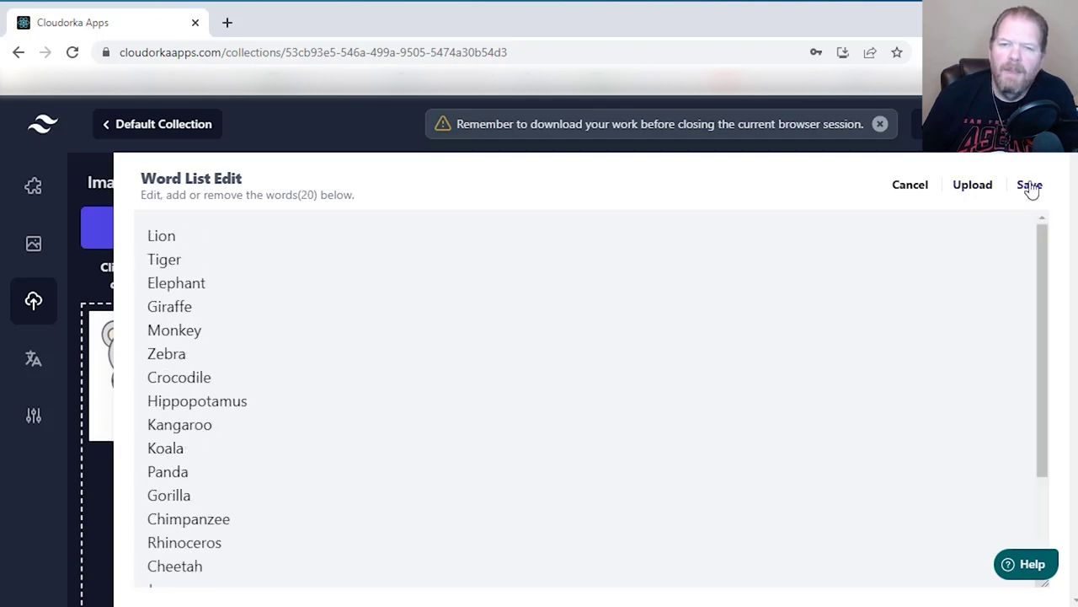
pyautogui.click(1029, 187)
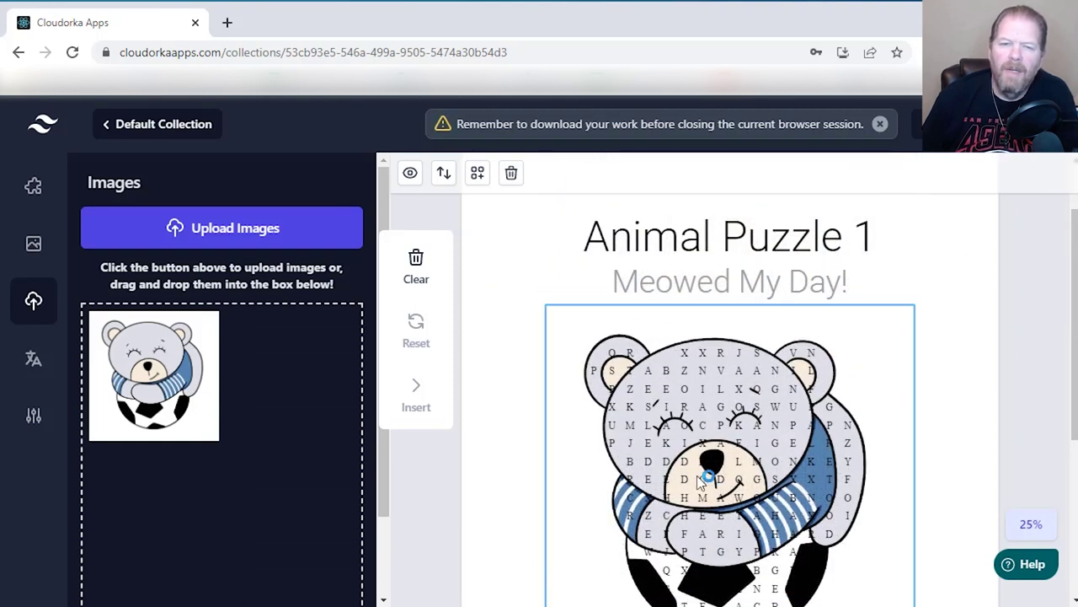
# Regenerate the bear wordsearch's letter grid and check the word list below it
pyautogui.click(686, 458)
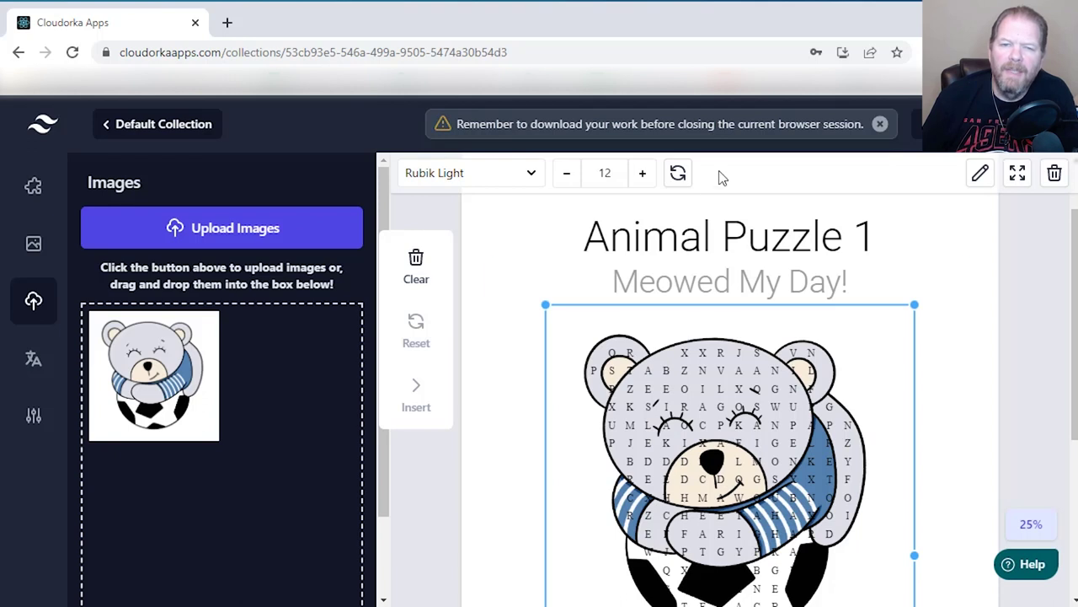
pyautogui.click(679, 178)
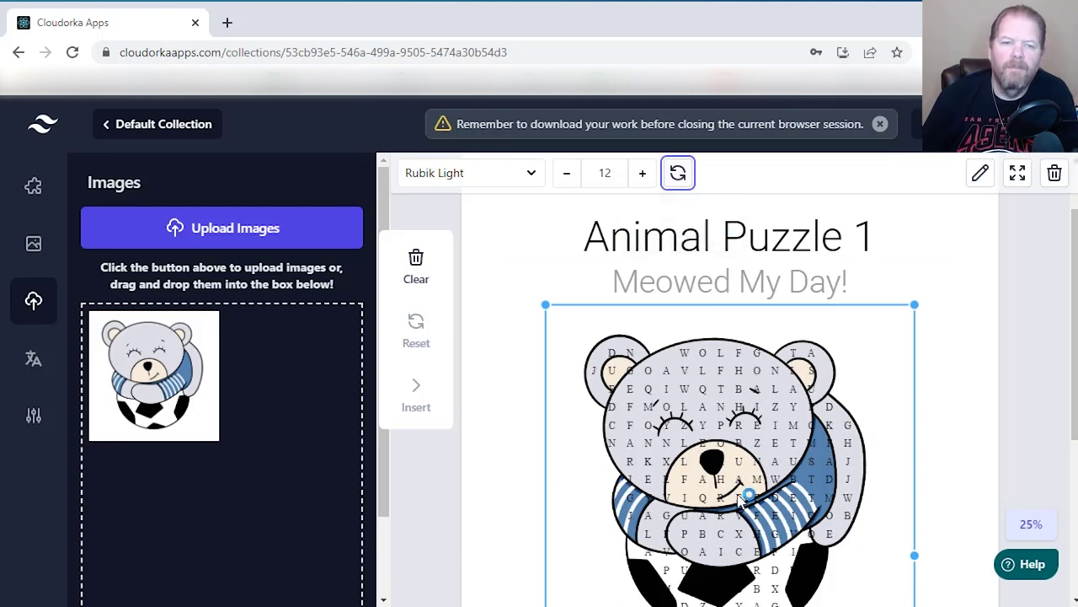
pyautogui.scroll(-3, 733, 497)
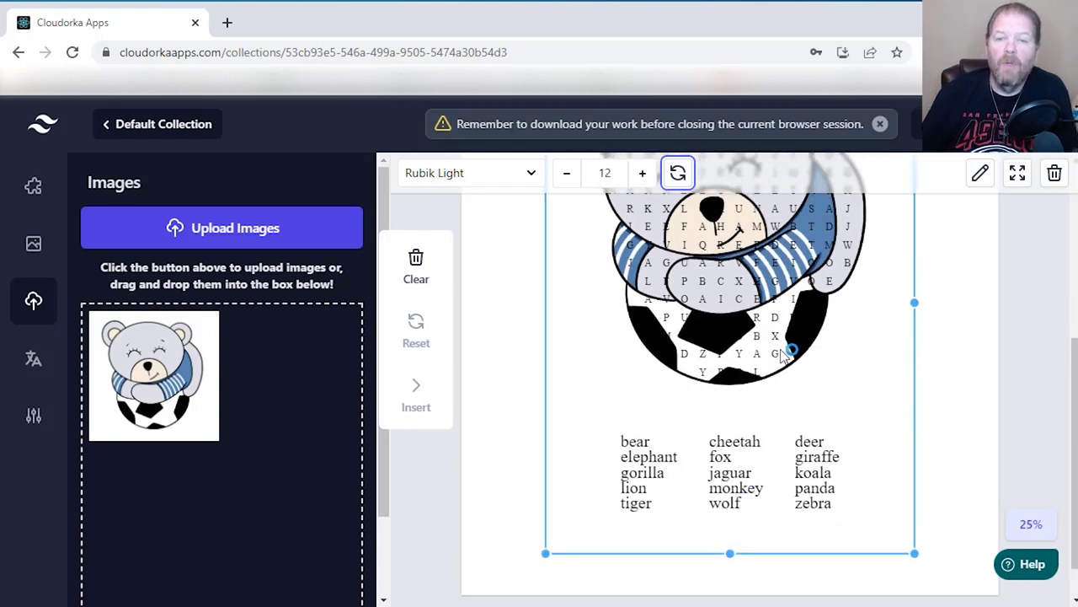
pyautogui.scroll(3, 784, 339)
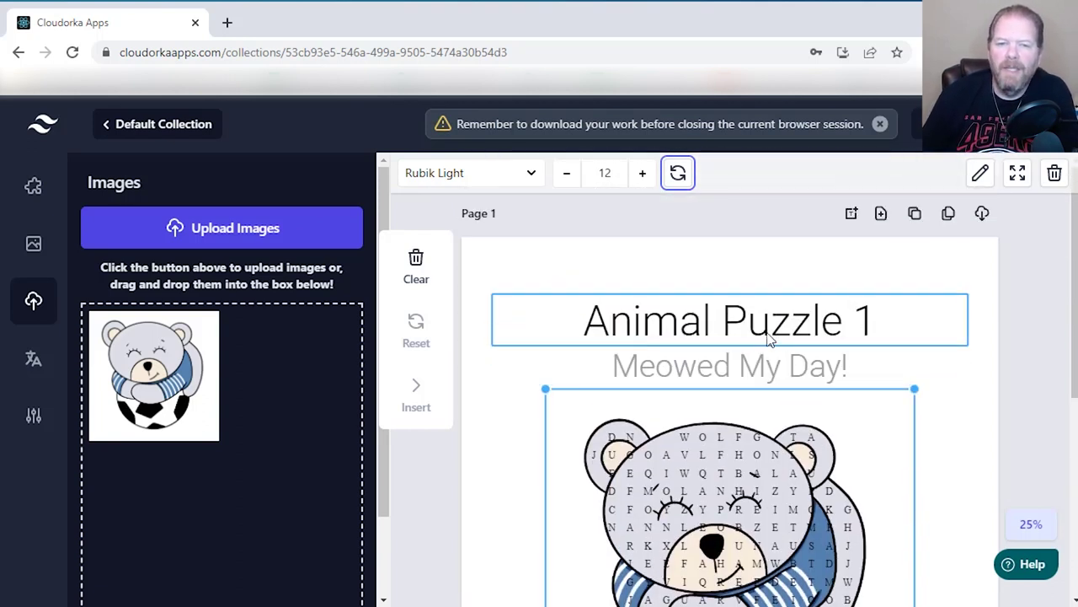
# Examine the text editing and font options for the puzzle's main title without changing it
pyautogui.click(750, 318)
pyautogui.doubleClick(750, 319)
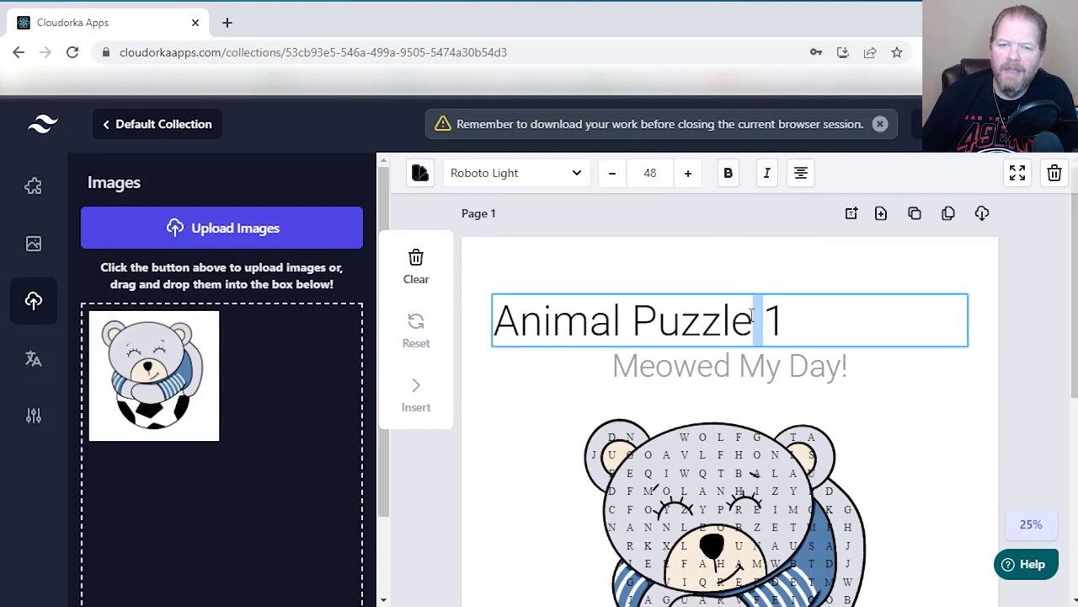
pyautogui.hotkey('ctrl', 'a')
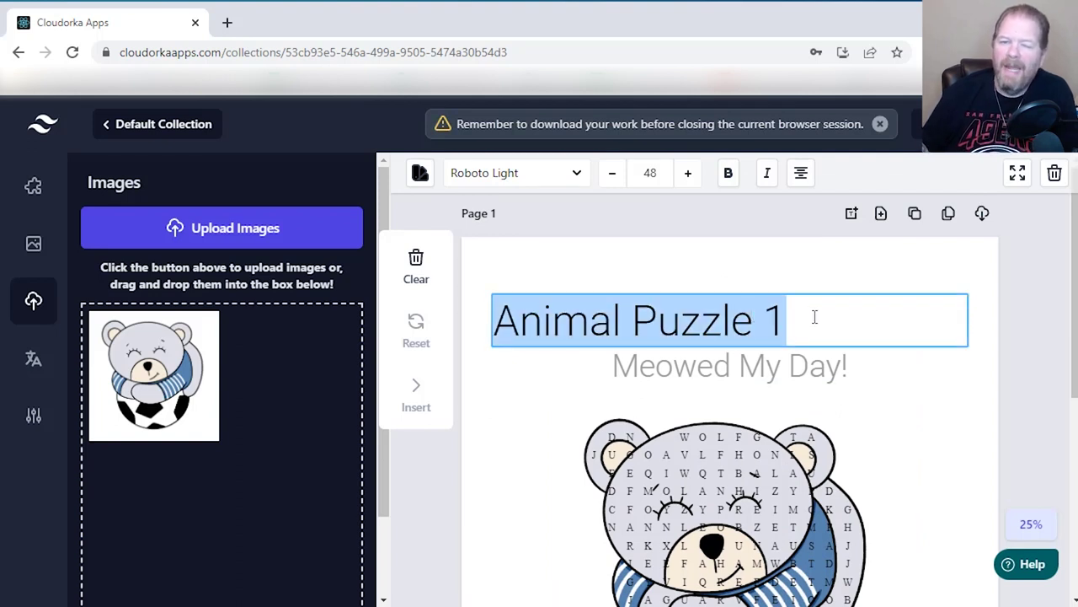
pyautogui.press('Escape')
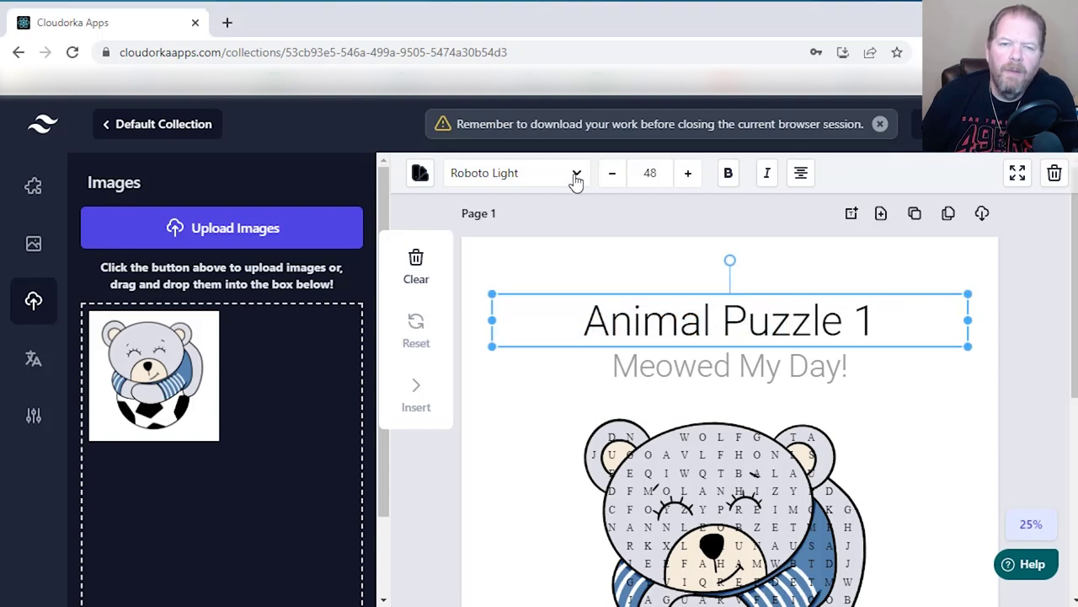
pyautogui.click(577, 175)
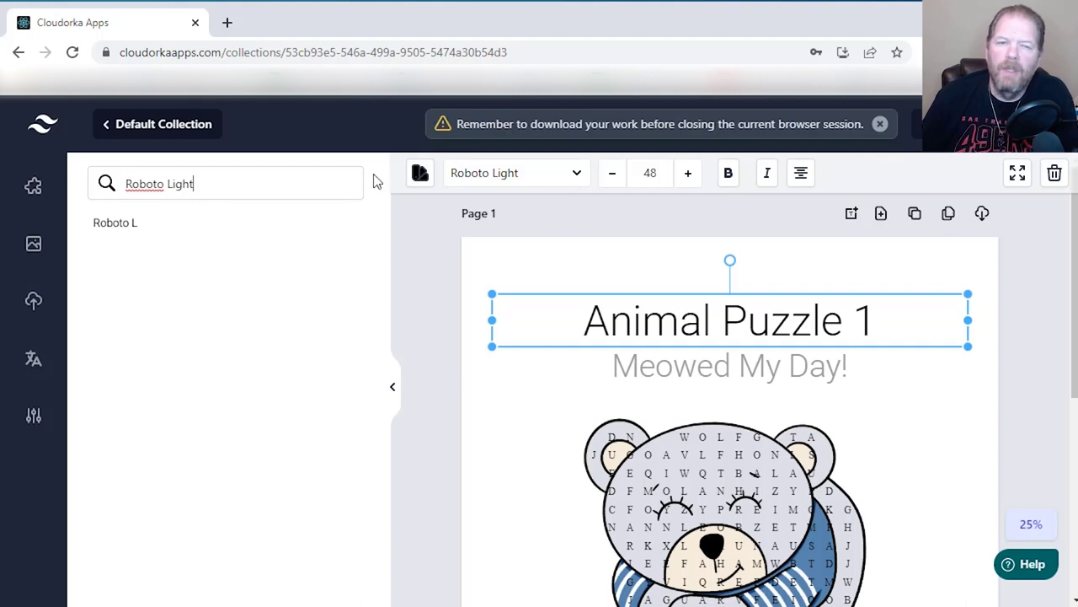
pyautogui.click(585, 180)
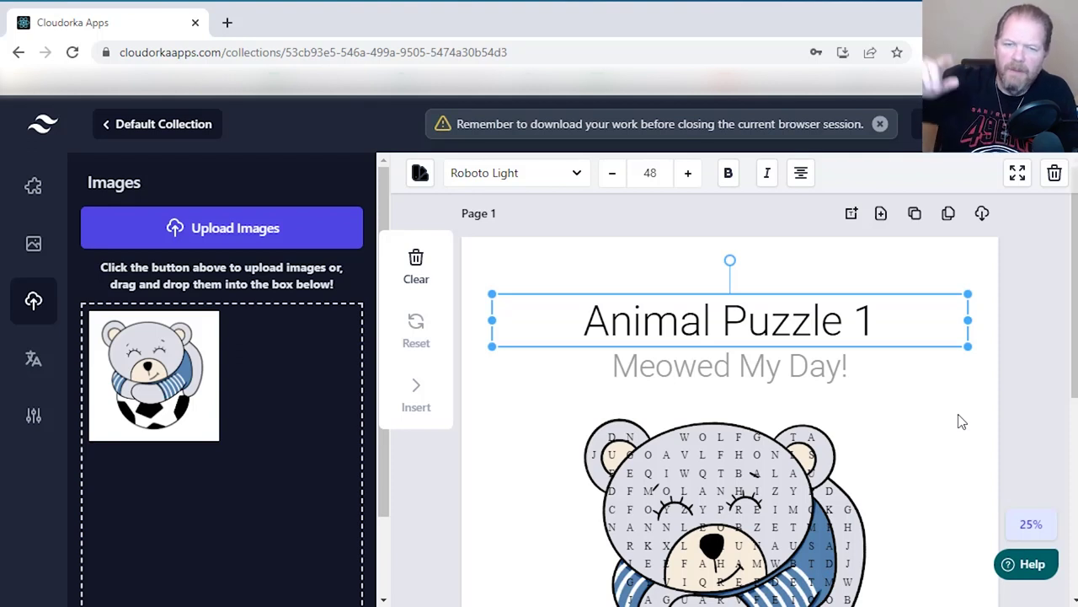
# Delete the "Meowed My Day!" subtitle from Page 1
pyautogui.click(829, 376)
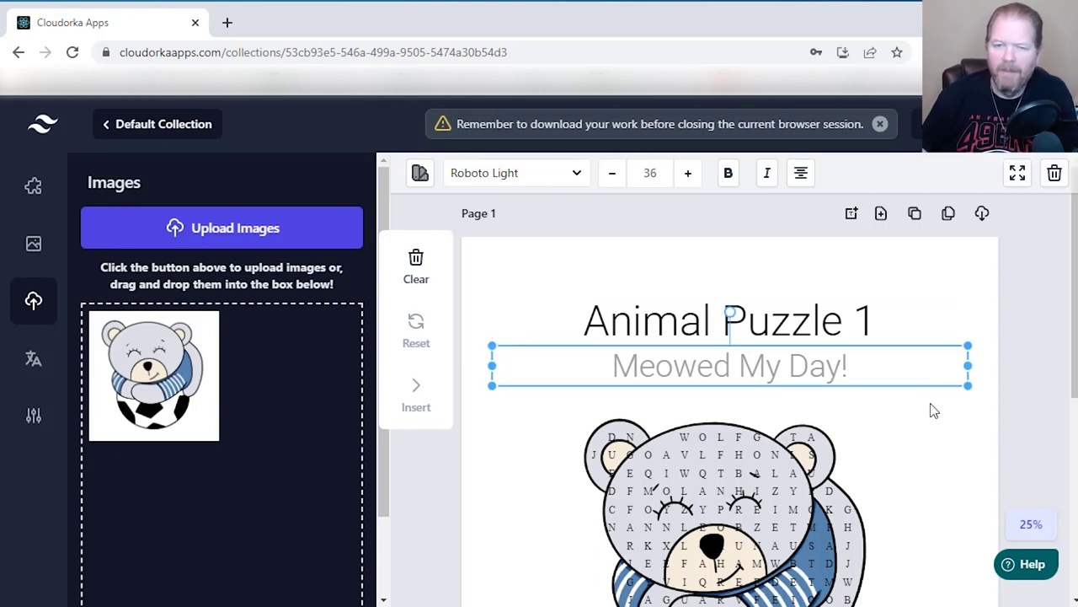
pyautogui.press('Delete')
# Open the bear wordsearch's settings and examine its columns, cell size, font size, direction and color options
pyautogui.scroll(-3, 666, 410)
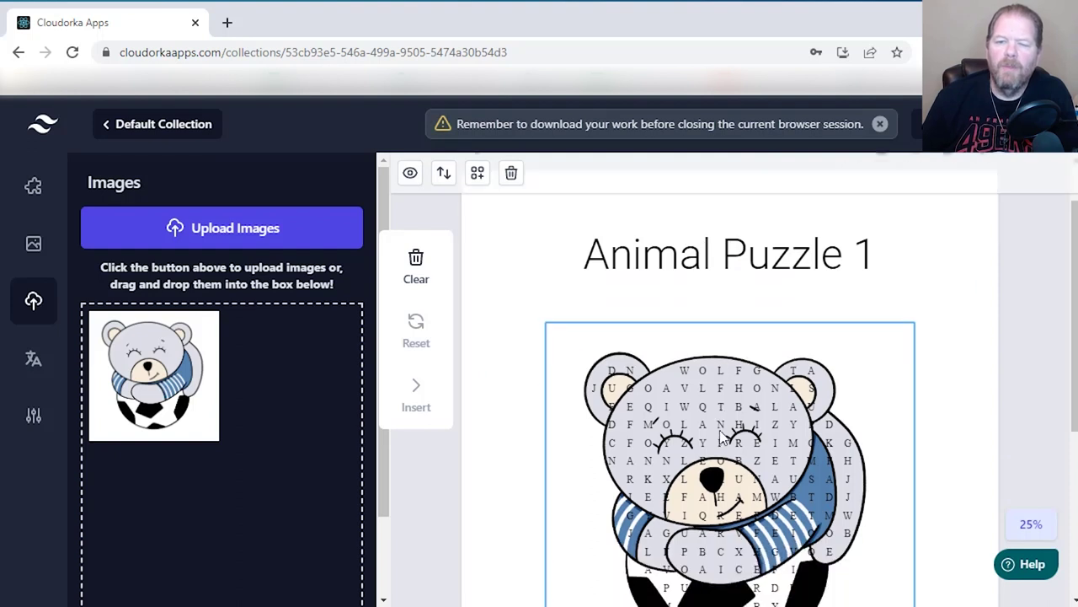
pyautogui.scroll(-1, 724, 357)
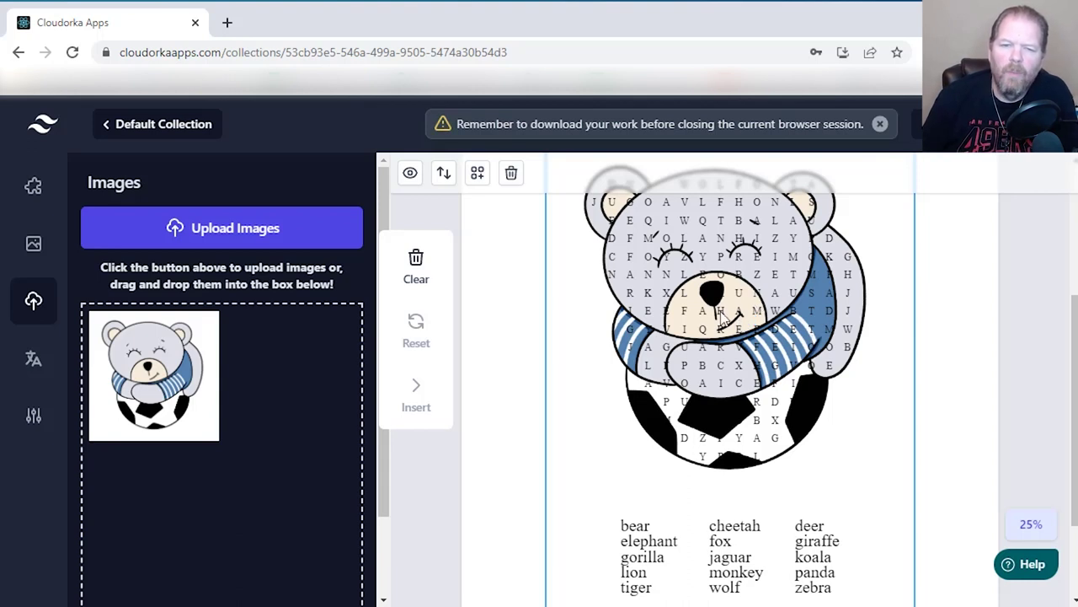
pyautogui.rightClick(718, 321)
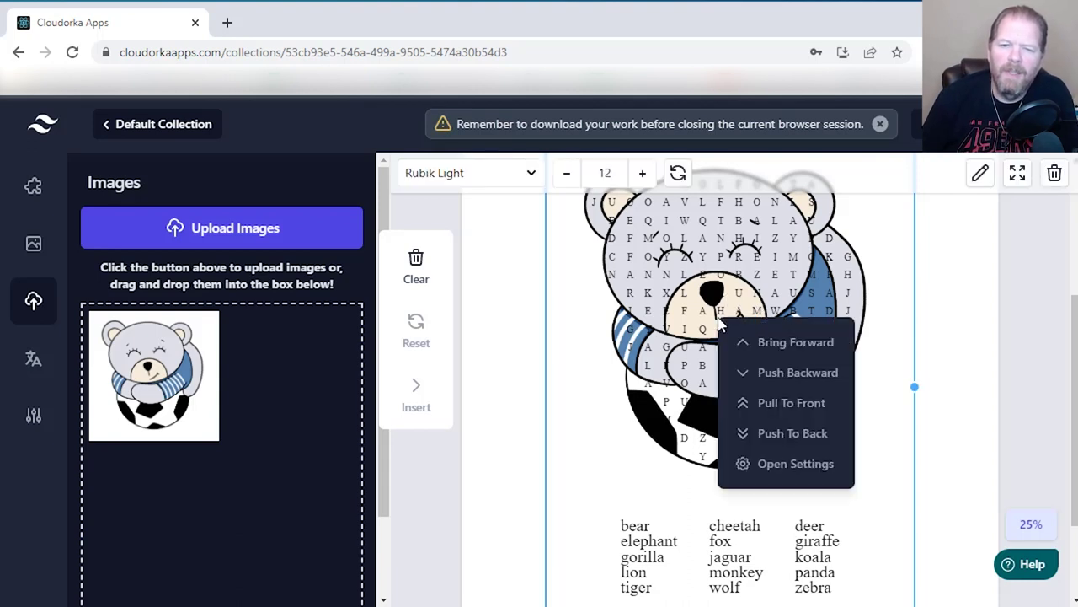
pyautogui.click(773, 463)
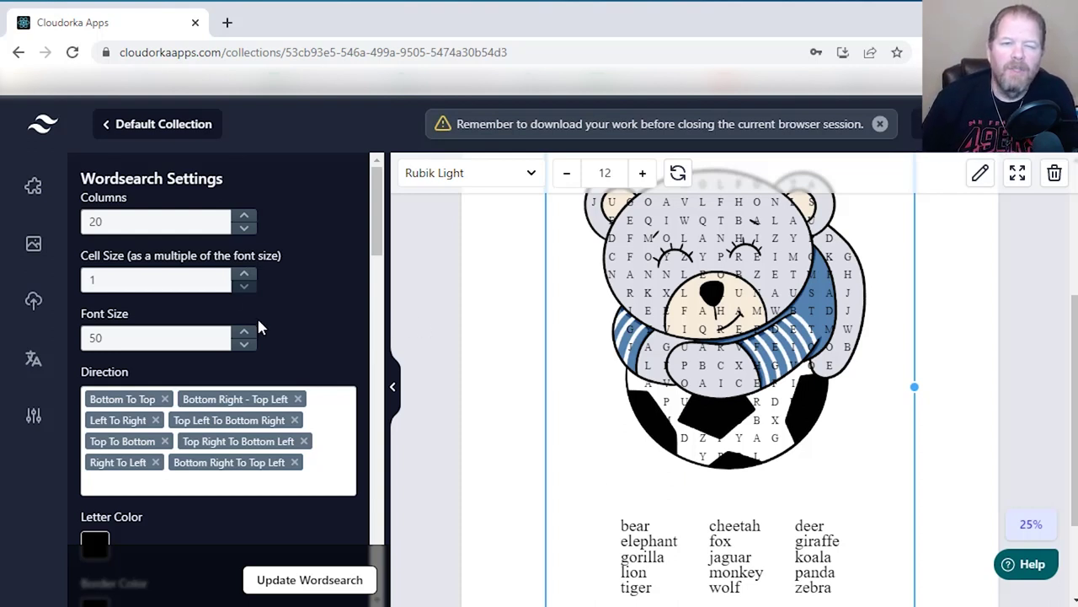
pyautogui.scroll(1, 581, 337)
pyautogui.scroll(2, 581, 337)
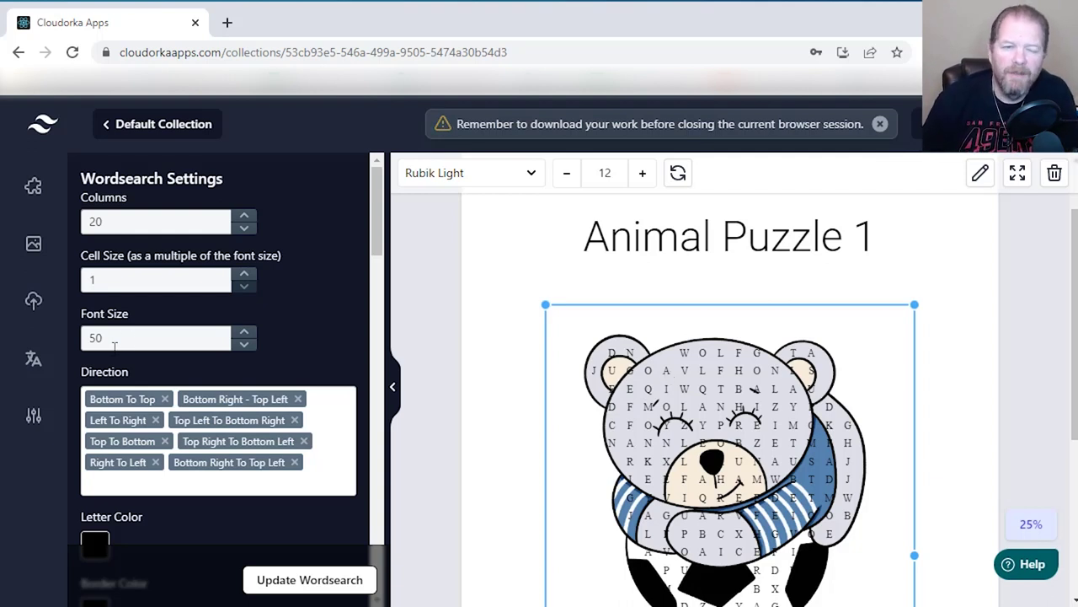
pyautogui.scroll(-1, 263, 357)
pyautogui.scroll(-1, 263, 357)
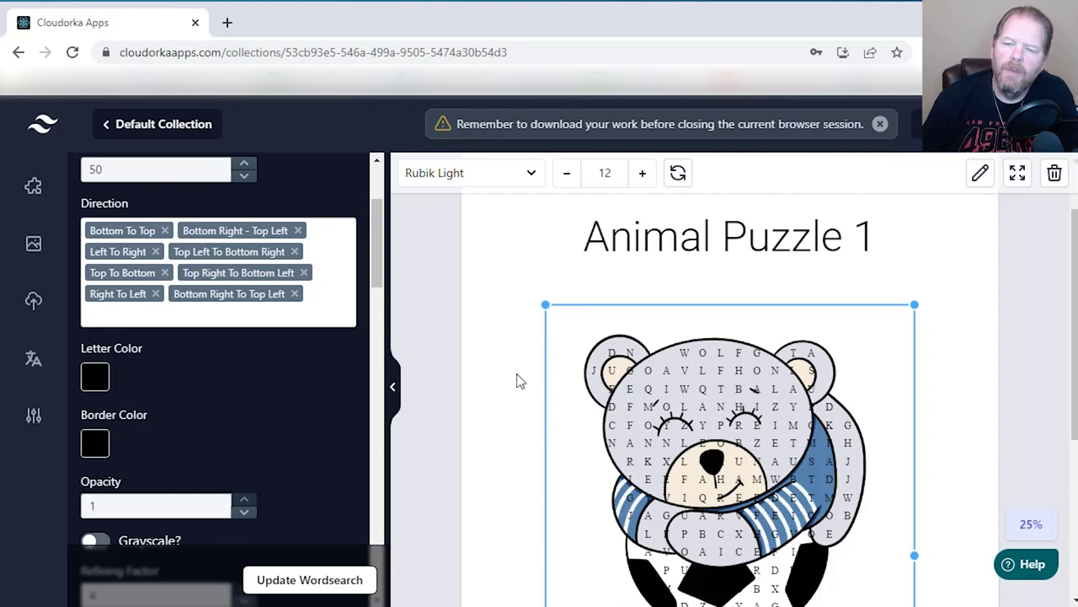
pyautogui.scroll(-2, 684, 444)
pyautogui.scroll(1, 683, 444)
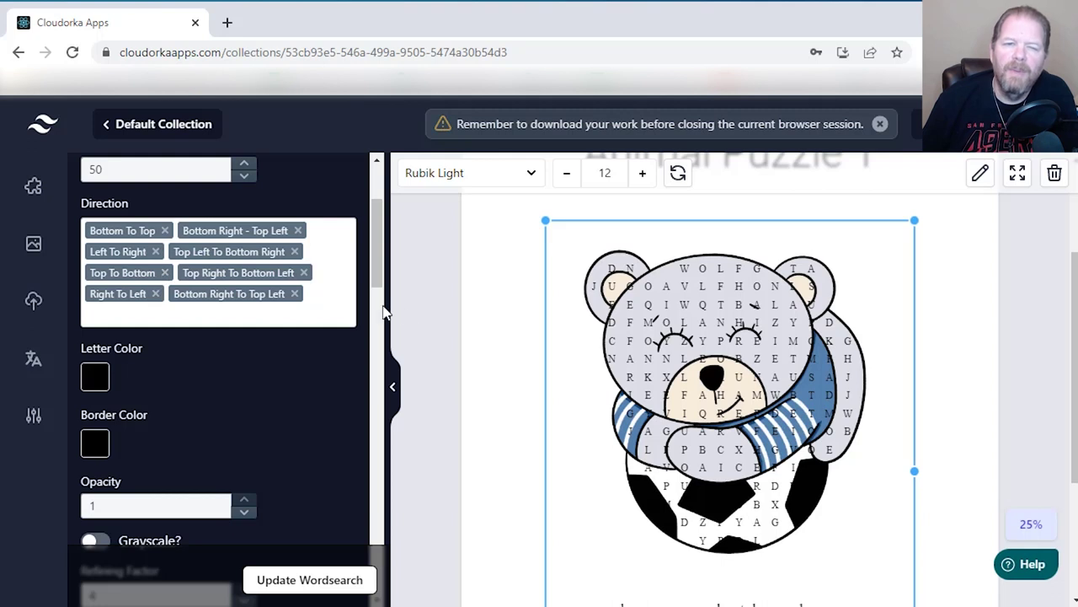
# Remove the Bottom Right To Top Left word direction and add it back
pyautogui.click(299, 295)
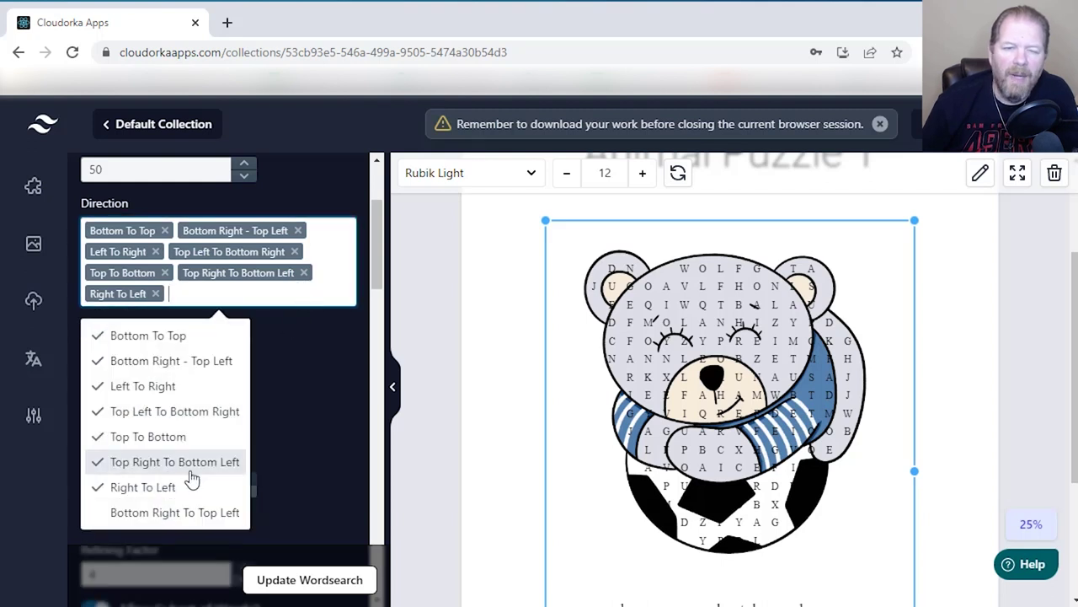
pyautogui.click(133, 514)
pyautogui.click(308, 352)
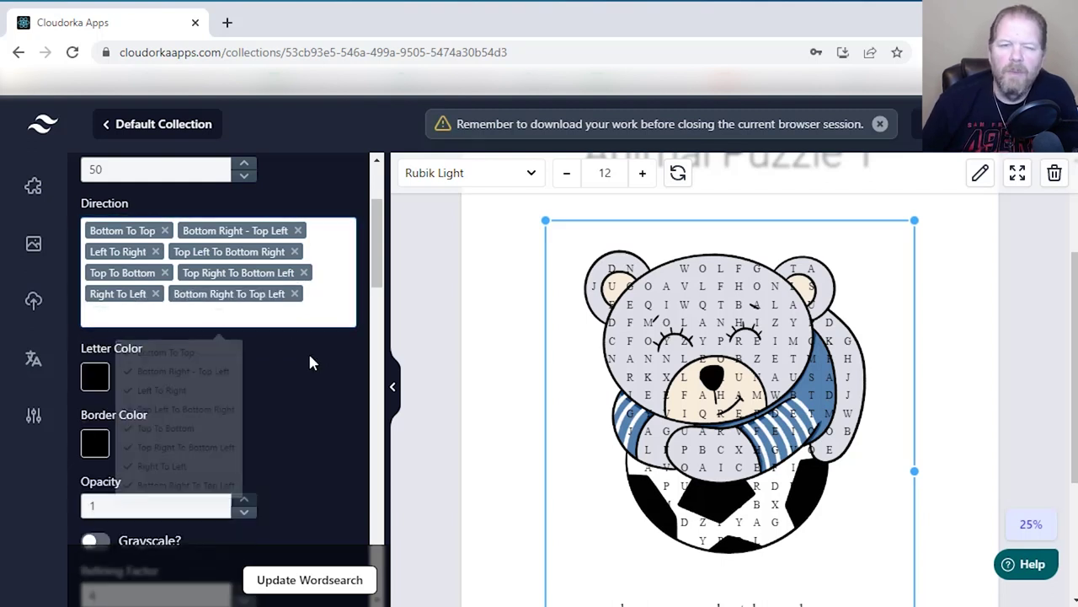
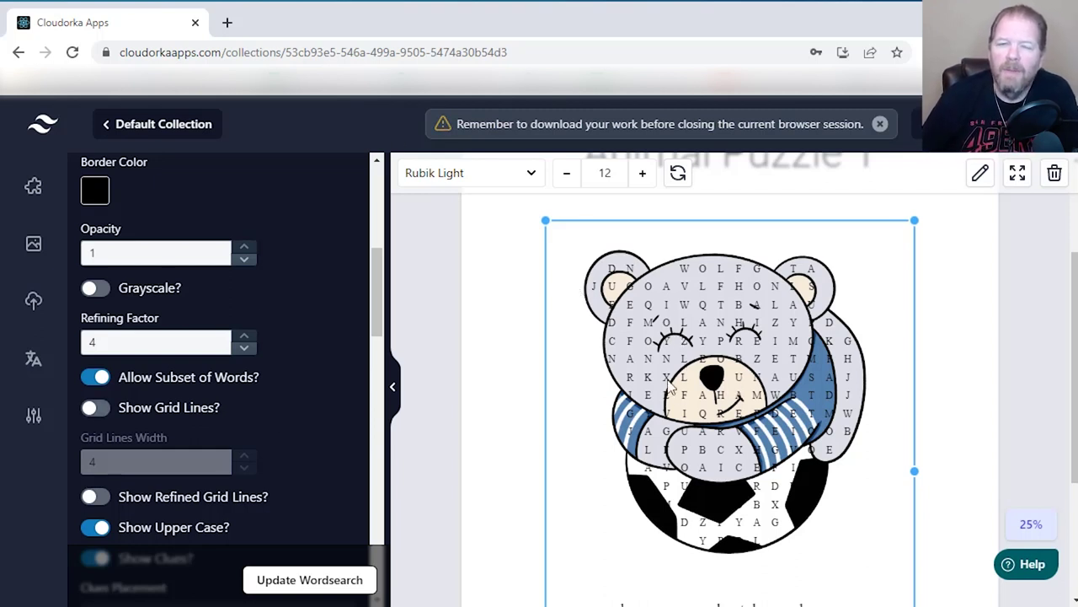
# Fade the bear image by lowering its opacity to 0.5 and finally to 0.3, updating the wordsearch each time
pyautogui.click(243, 262)
pyautogui.click(243, 262)
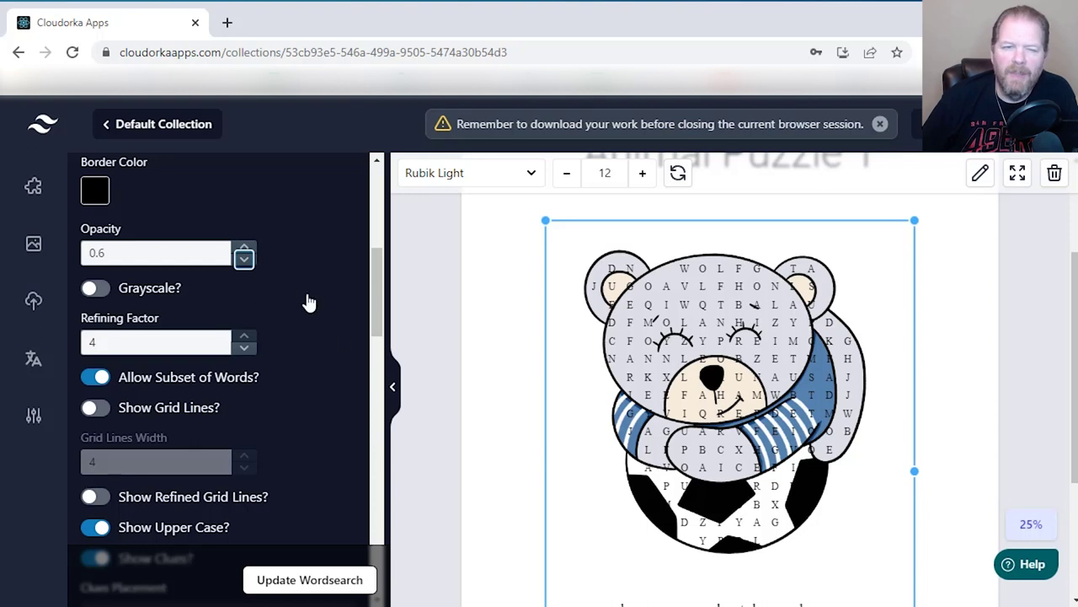
pyautogui.click(243, 262)
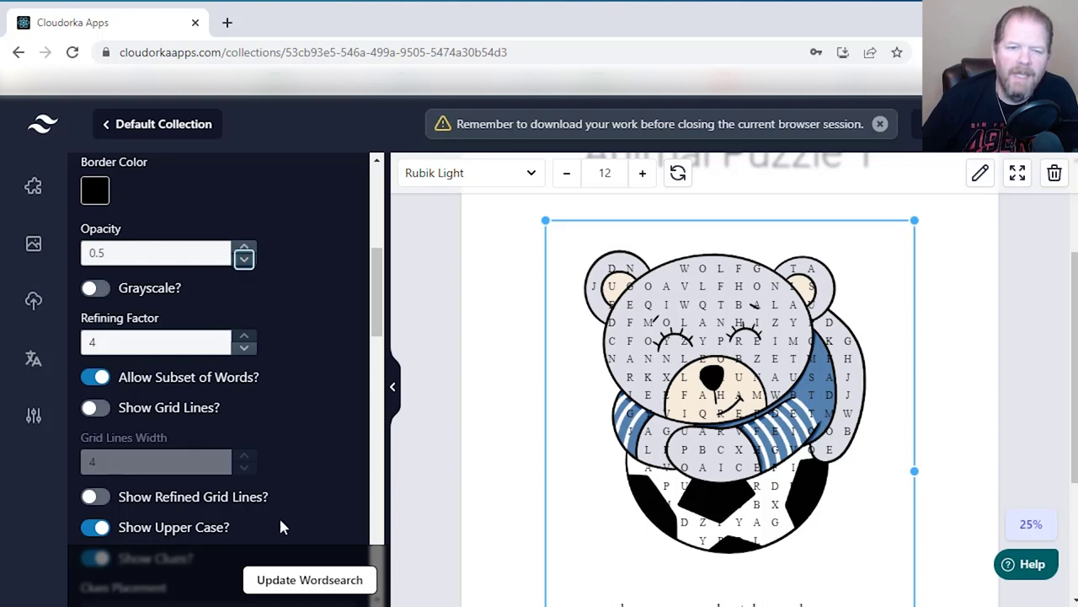
pyautogui.scroll(-4, 283, 495)
pyautogui.scroll(-5, 303, 475)
pyautogui.scroll(3, 304, 473)
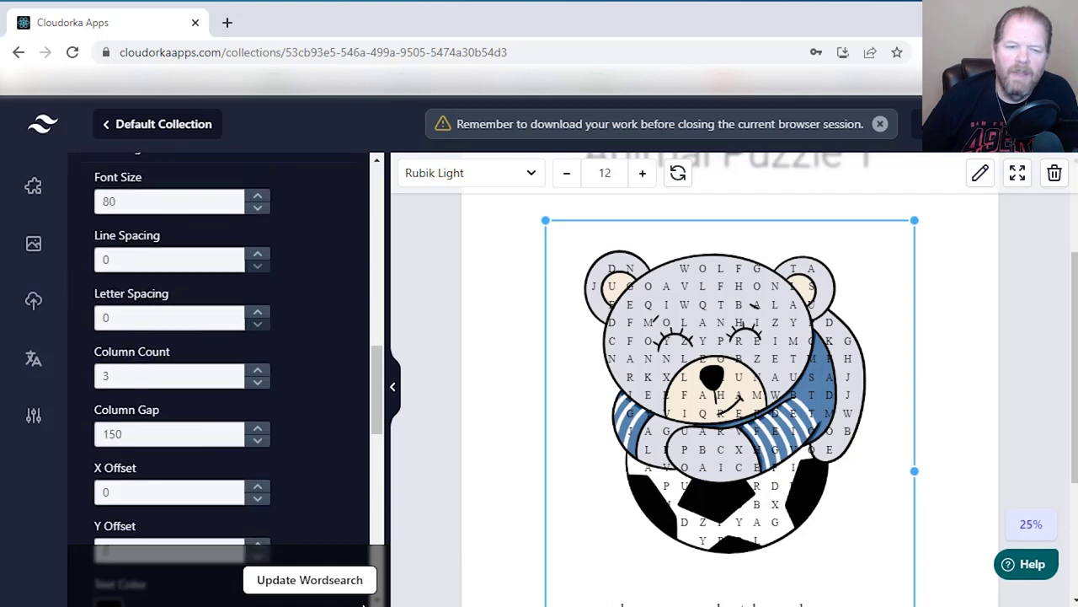
pyautogui.click(310, 581)
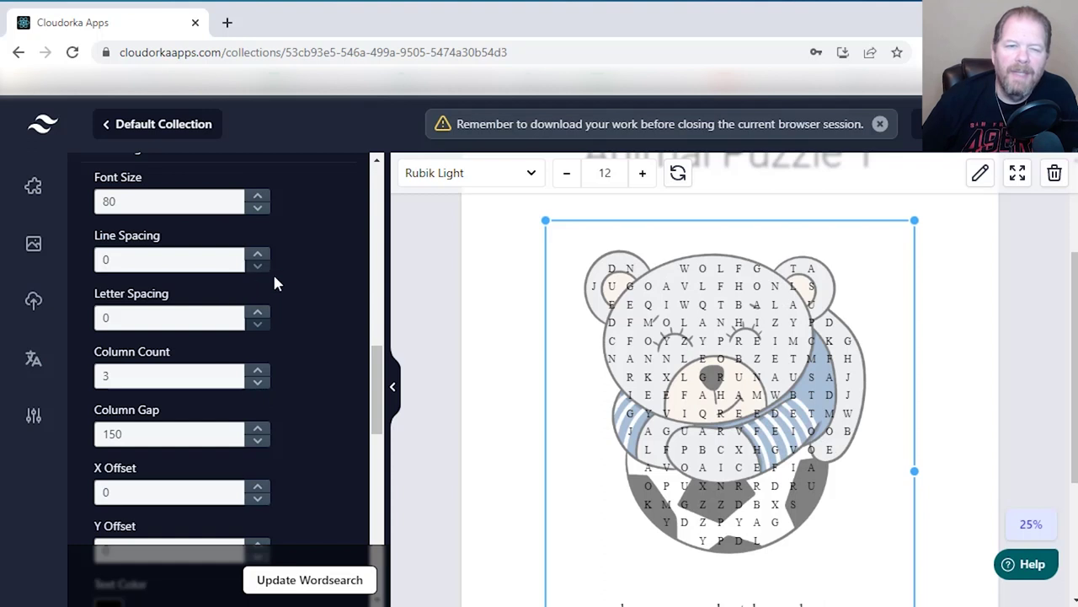
pyautogui.scroll(10, 304, 320)
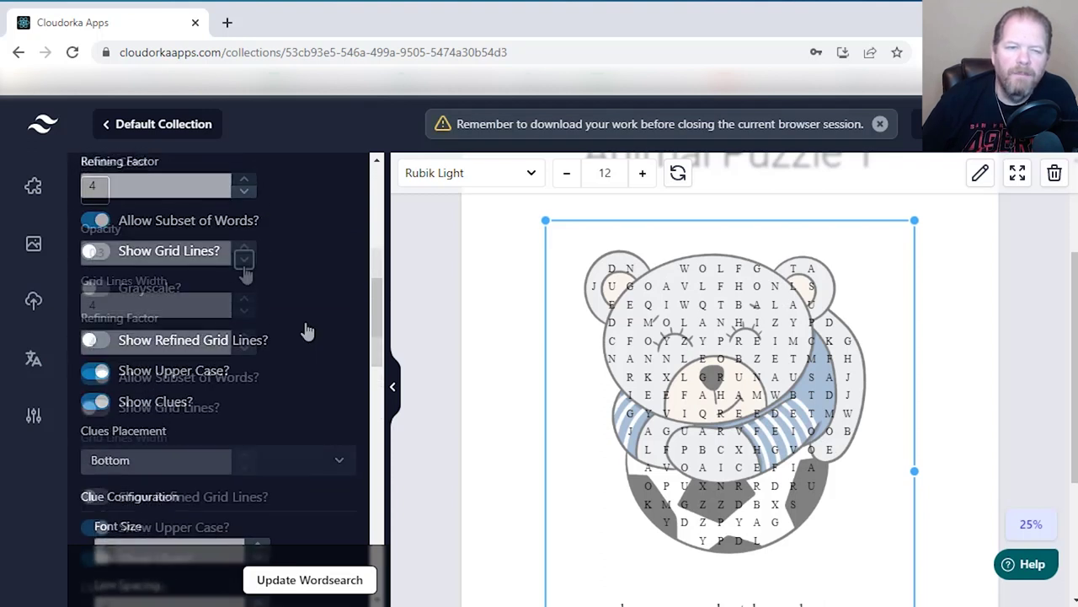
pyautogui.click(321, 587)
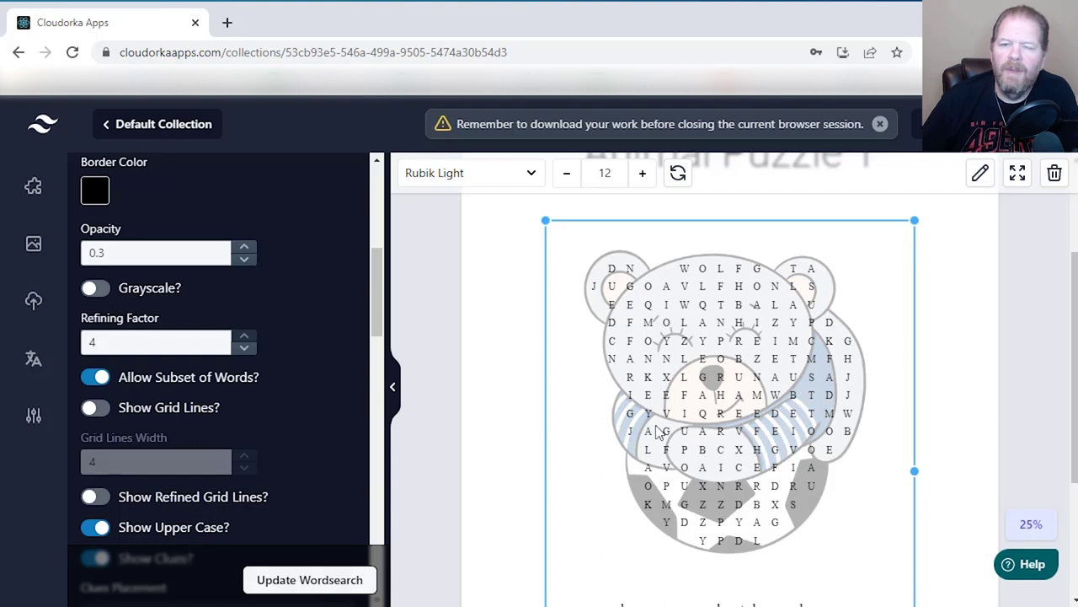
# Try showing grid lines on the wordsearch, switch them off again and update the puzzle
pyautogui.click(93, 408)
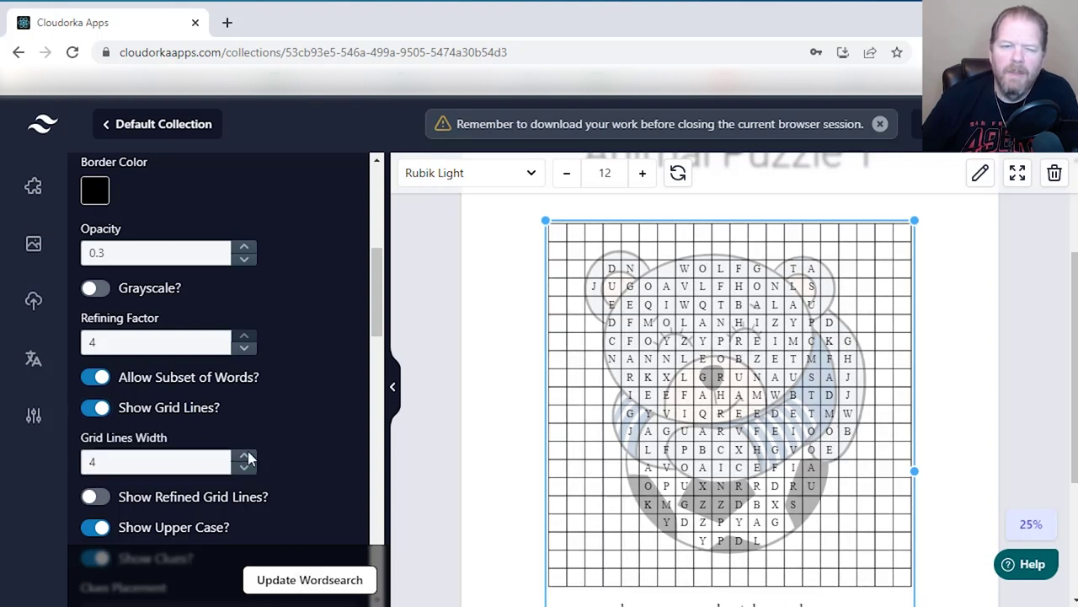
pyautogui.click(95, 410)
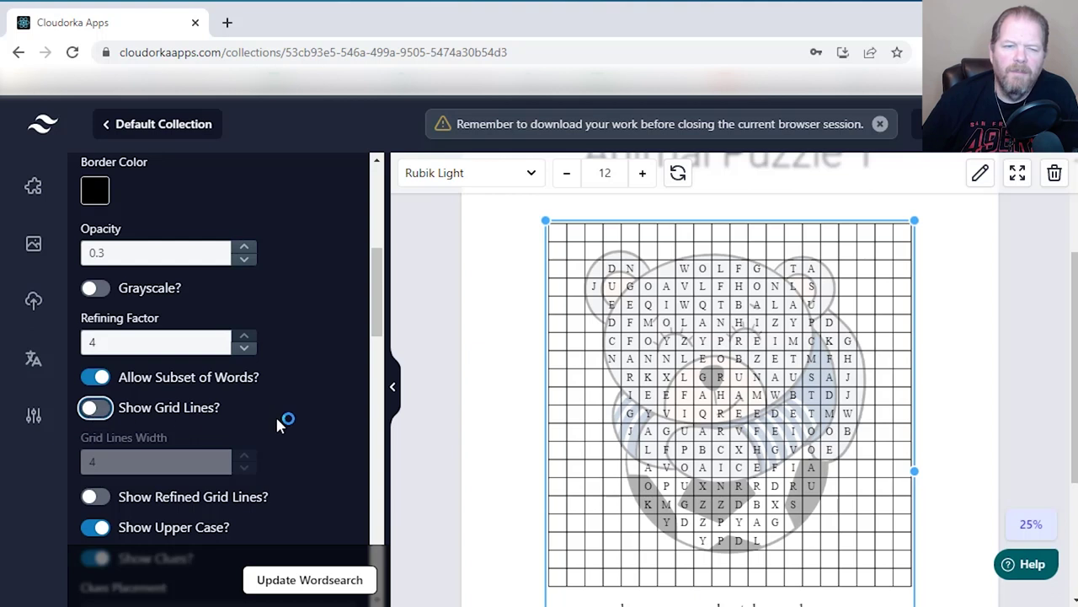
pyautogui.scroll(-1, 276, 415)
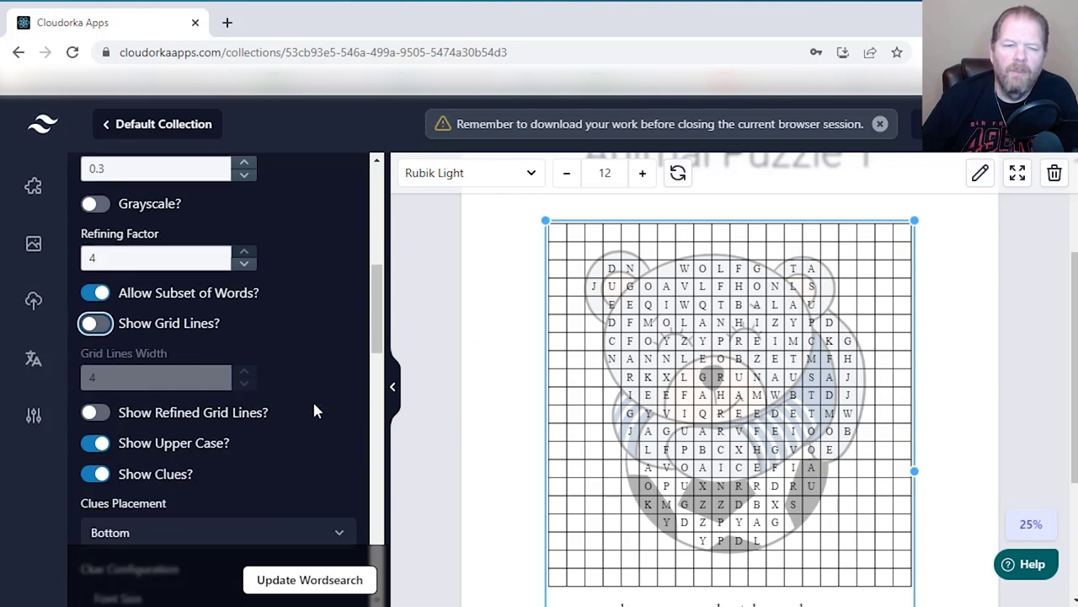
pyautogui.scroll(-2, 303, 405)
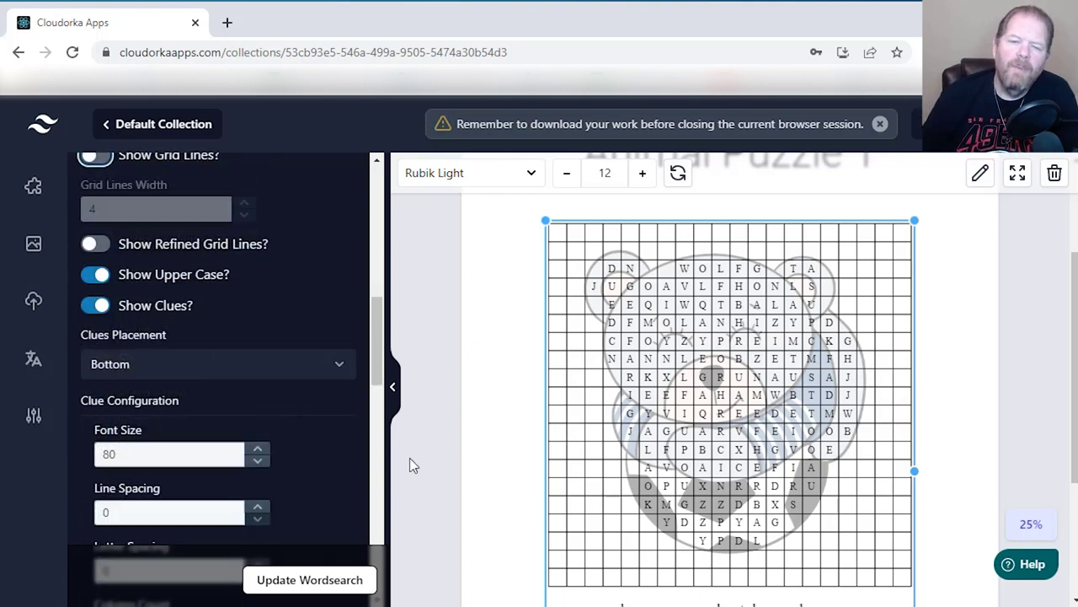
pyautogui.click(305, 580)
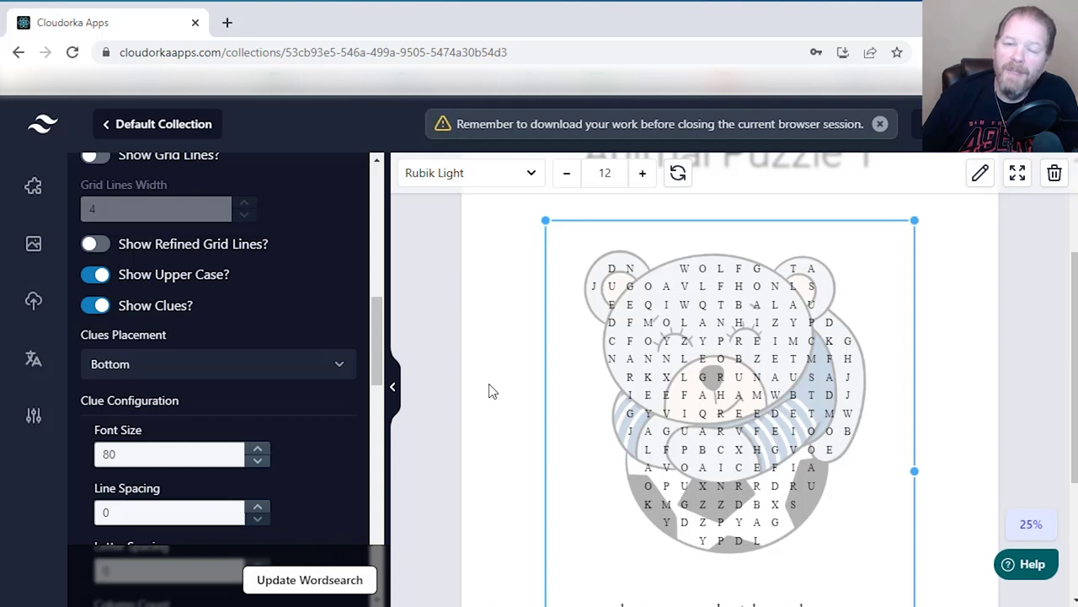
# Try hiding the clues below the bear puzzle, and restore them with another wordsearch update
pyautogui.scroll(-2, 489, 390)
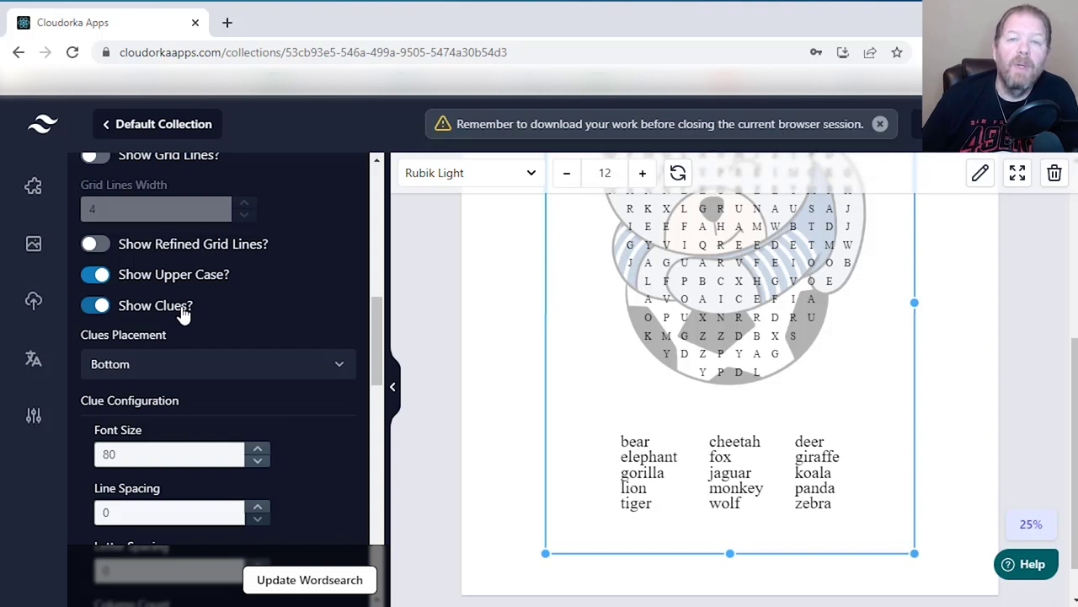
pyautogui.click(96, 307)
pyautogui.click(308, 588)
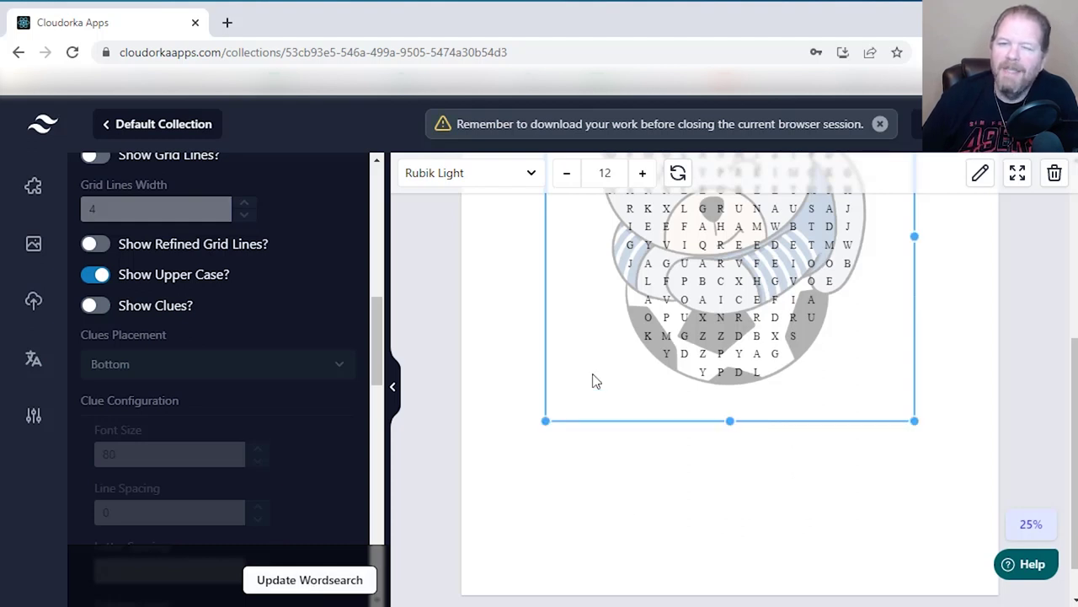
pyautogui.scroll(2, 592, 378)
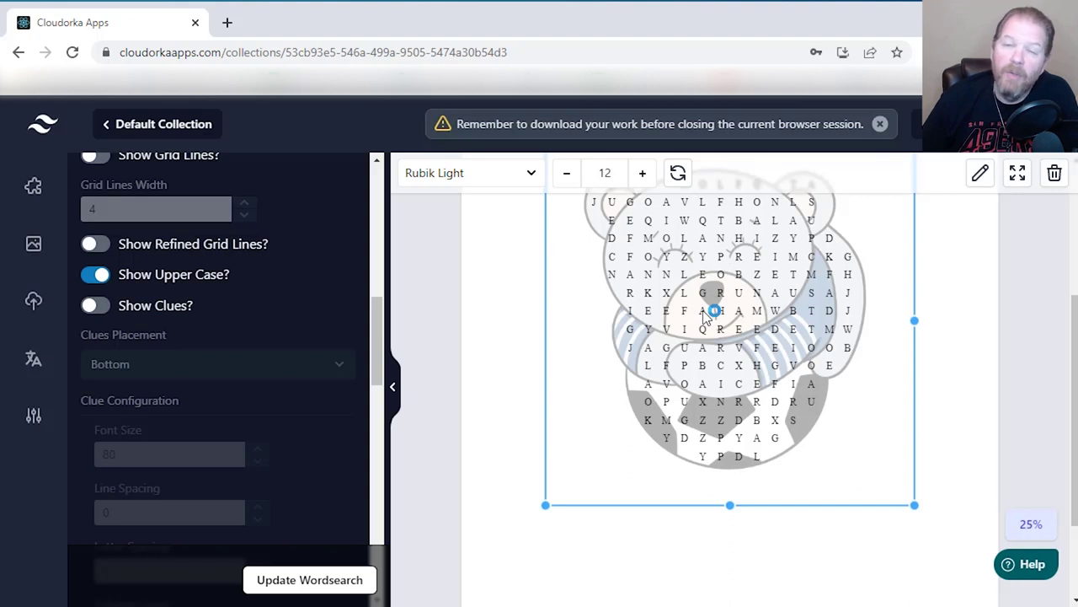
pyautogui.click(92, 308)
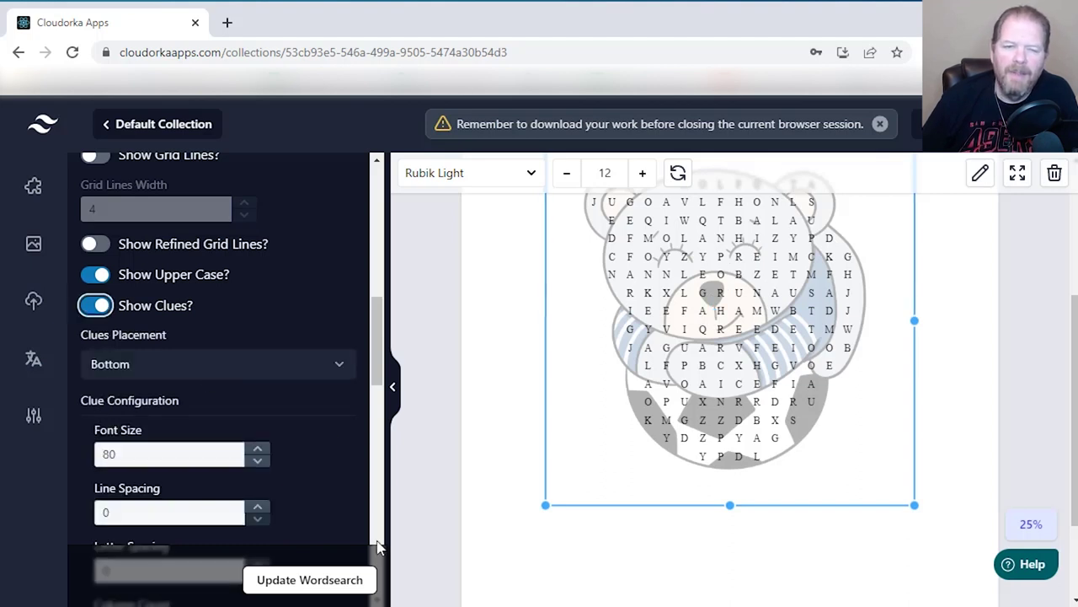
pyautogui.click(345, 581)
# Review the clue configuration, set the clue sorting to Length and update the wordsearch
pyautogui.scroll(-4, 309, 471)
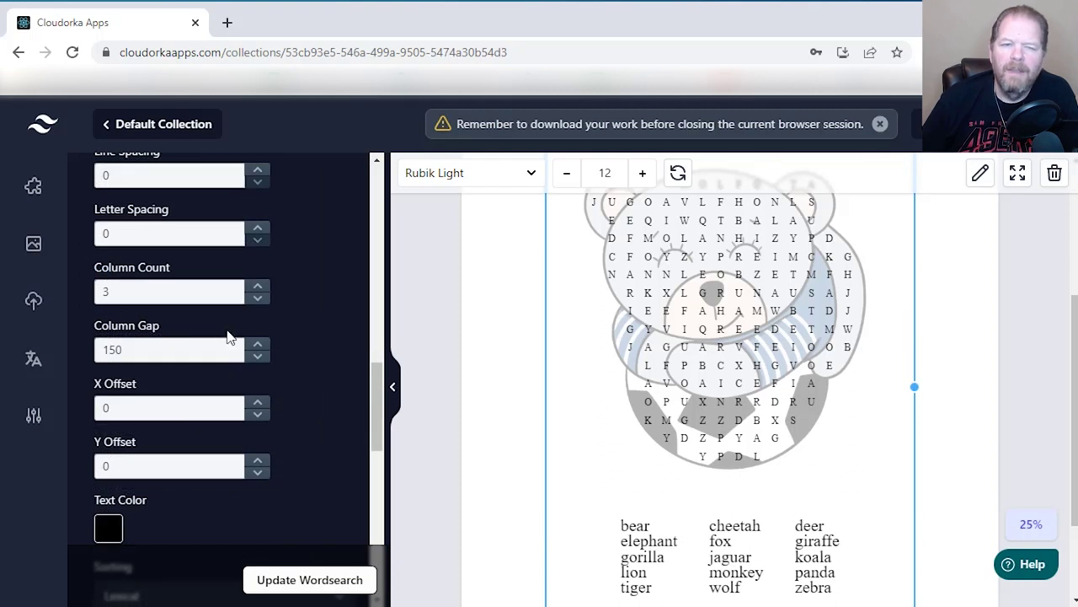
pyautogui.scroll(-1, 352, 390)
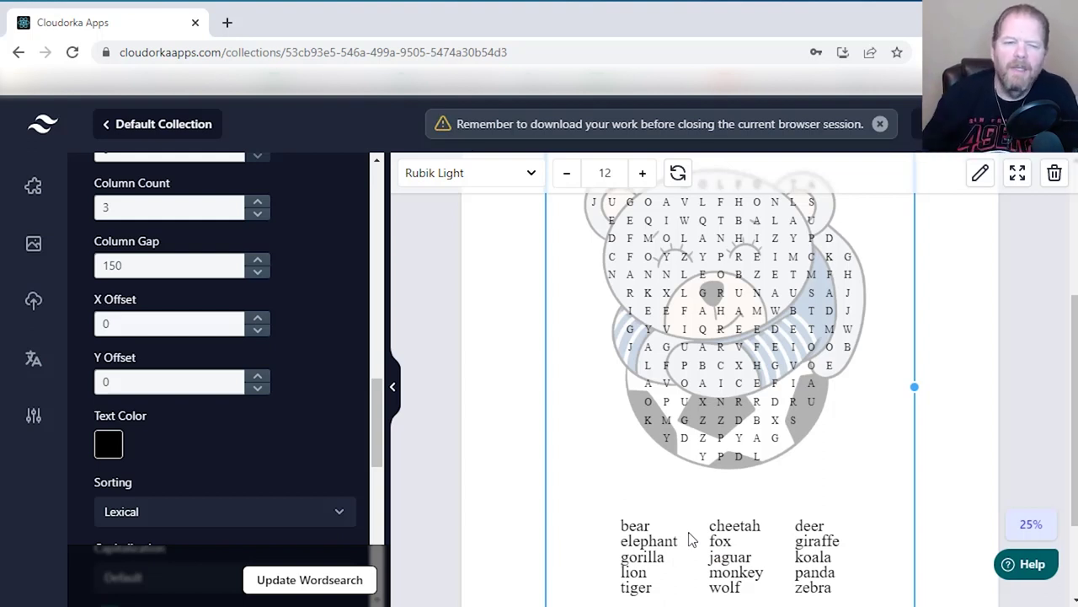
pyautogui.scroll(2, 308, 361)
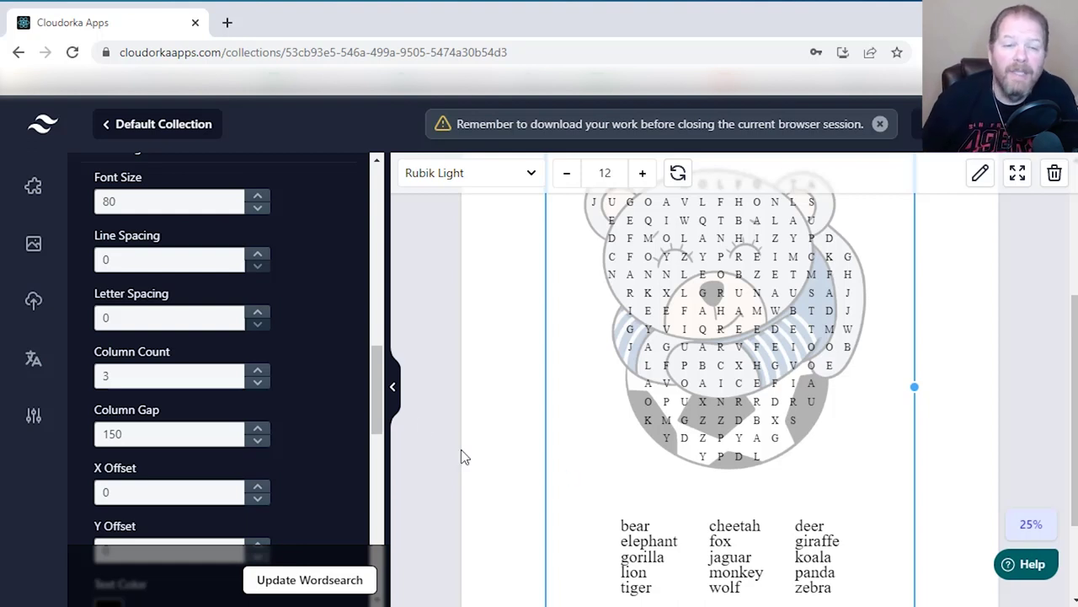
pyautogui.scroll(-4, 331, 386)
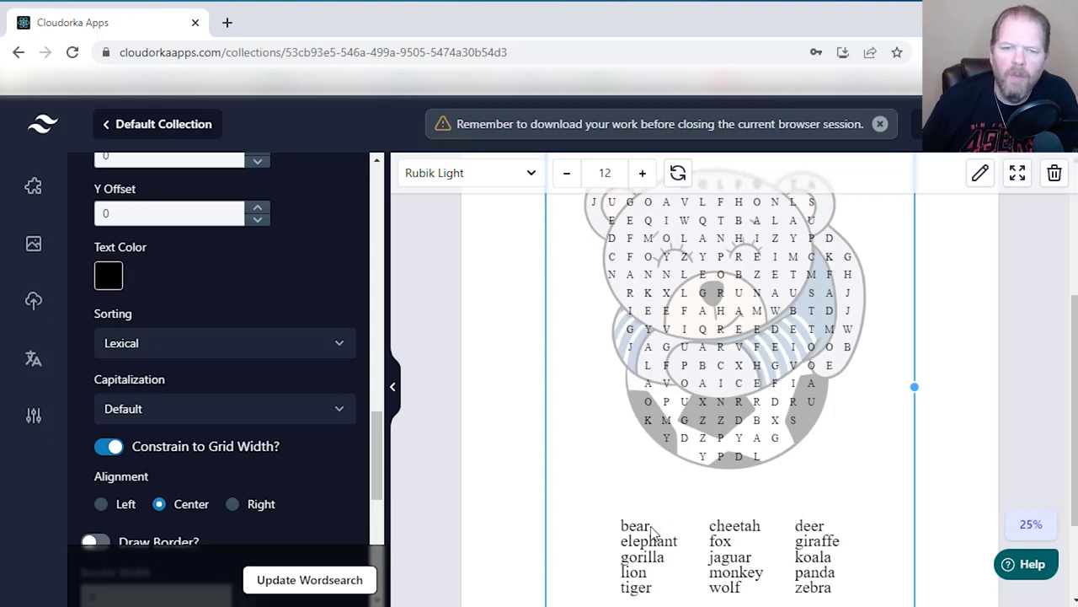
pyautogui.click(330, 357)
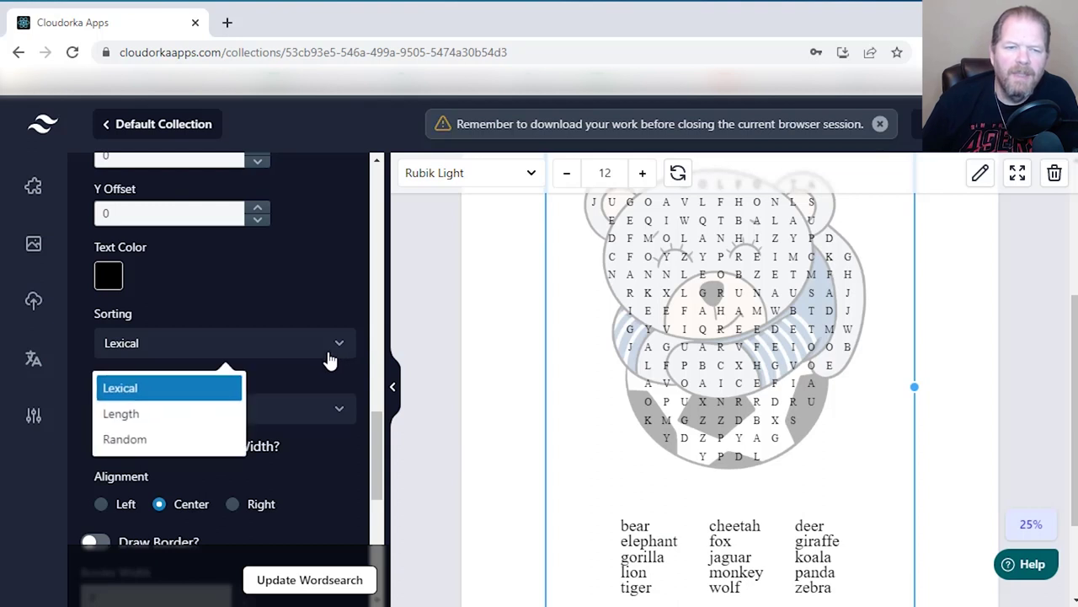
pyautogui.click(202, 428)
pyautogui.click(318, 584)
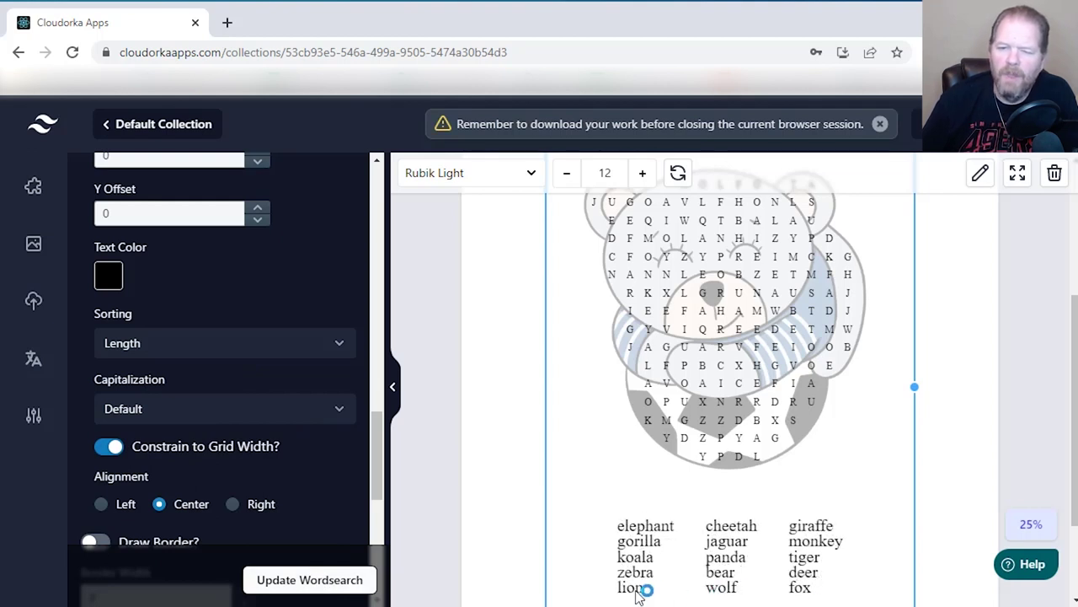
# Set the clue sorting to Random and update the wordsearch
pyautogui.click(312, 343)
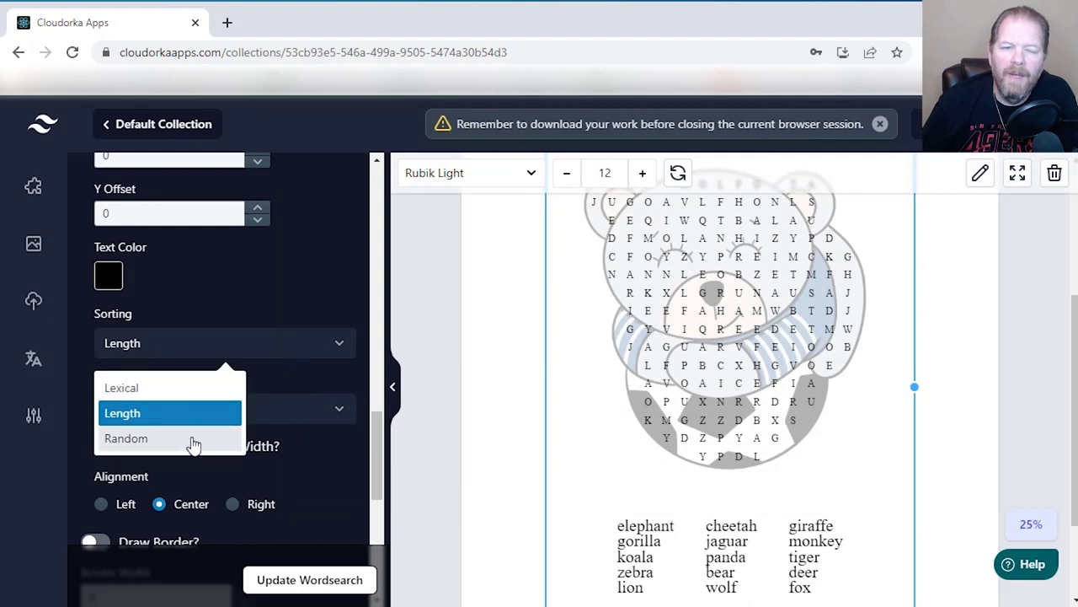
pyautogui.click(182, 448)
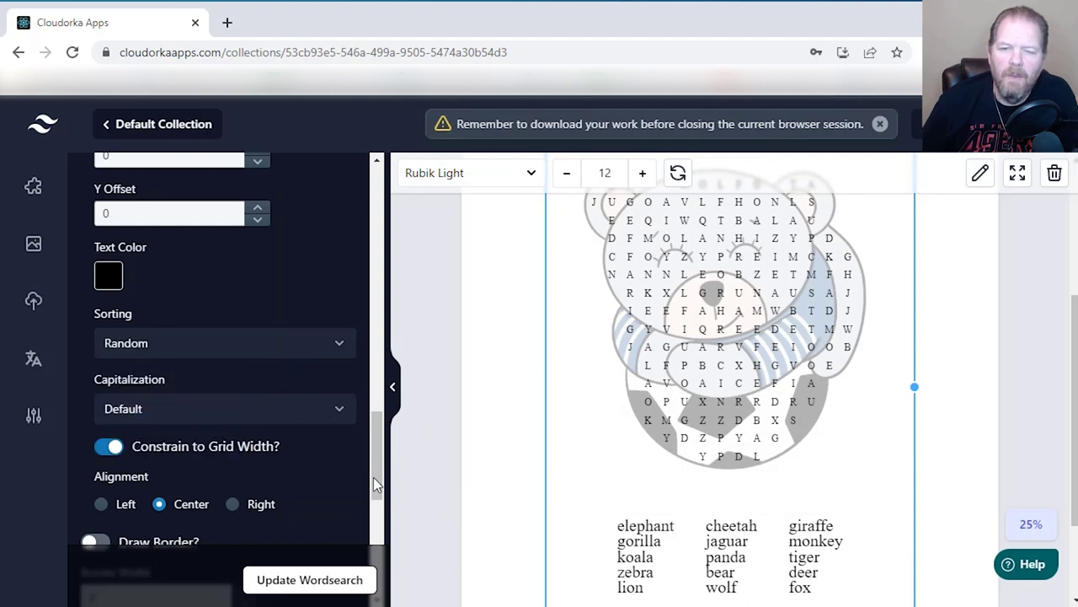
pyautogui.click(309, 581)
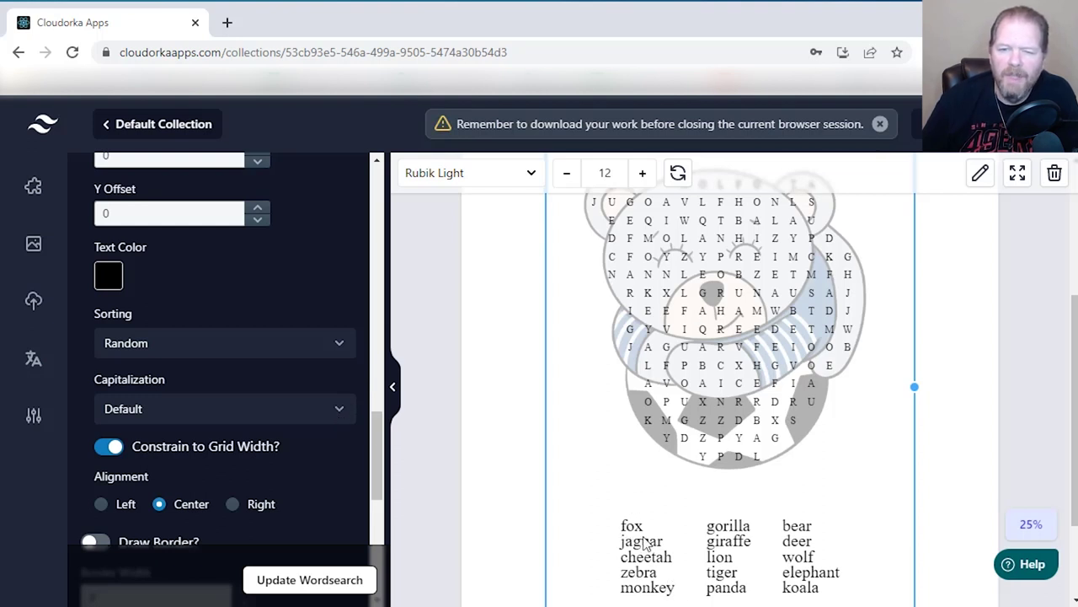
# Check the clue capitalization options, turn on the border around the bear puzzle and update the wordsearch
pyautogui.click(339, 412)
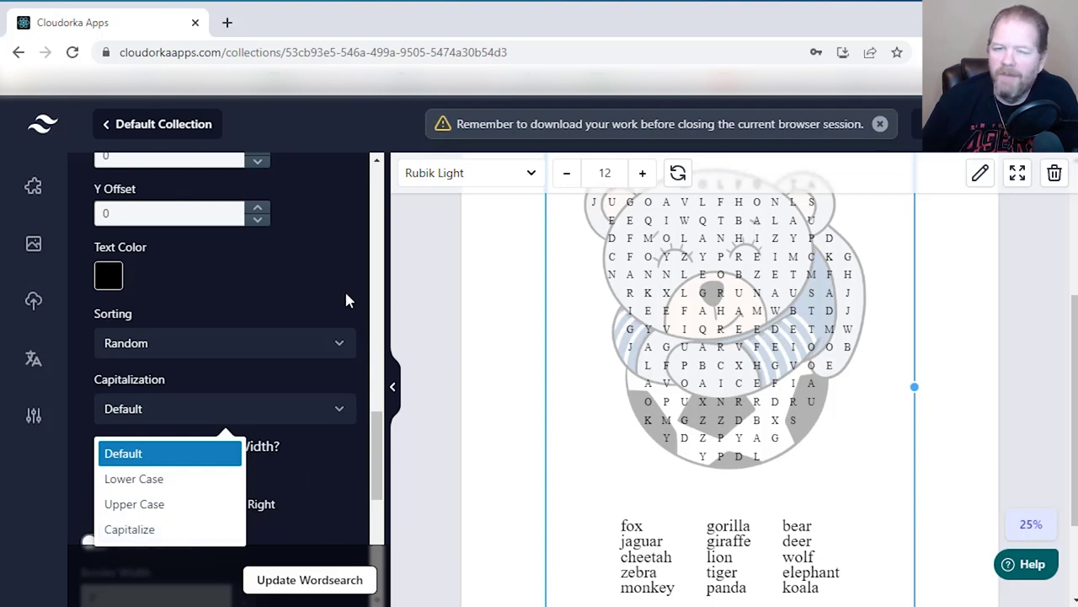
pyautogui.click(322, 287)
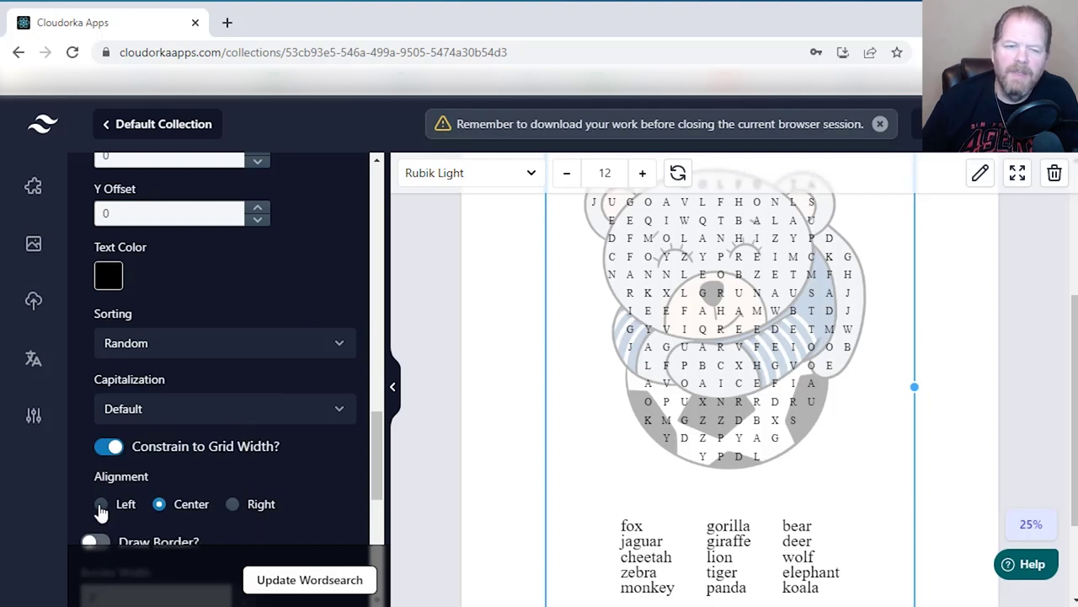
pyautogui.scroll(-2, 199, 512)
pyautogui.click(95, 457)
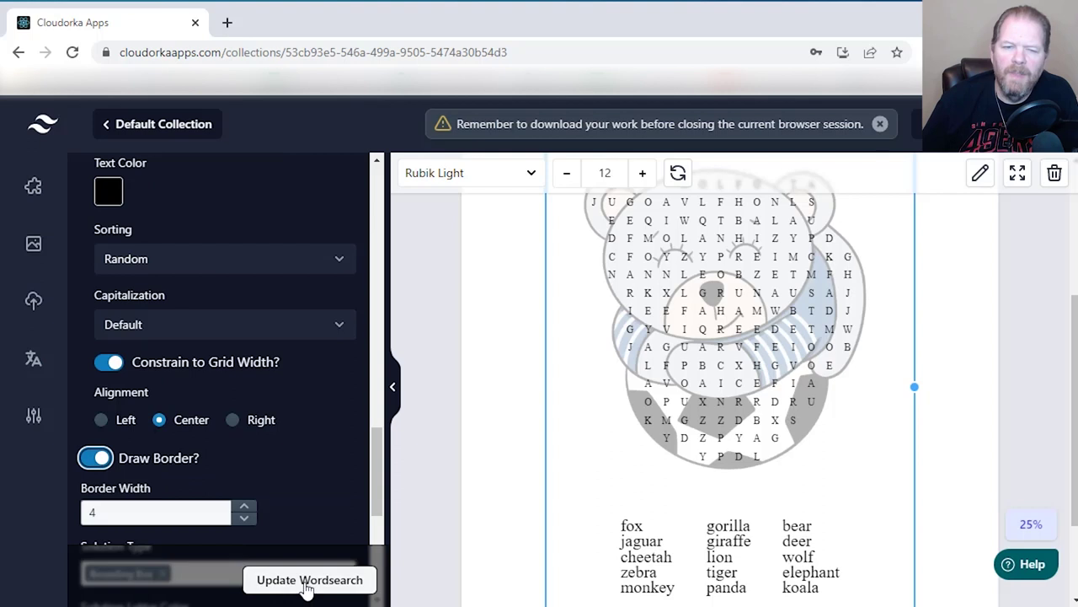
pyautogui.click(307, 581)
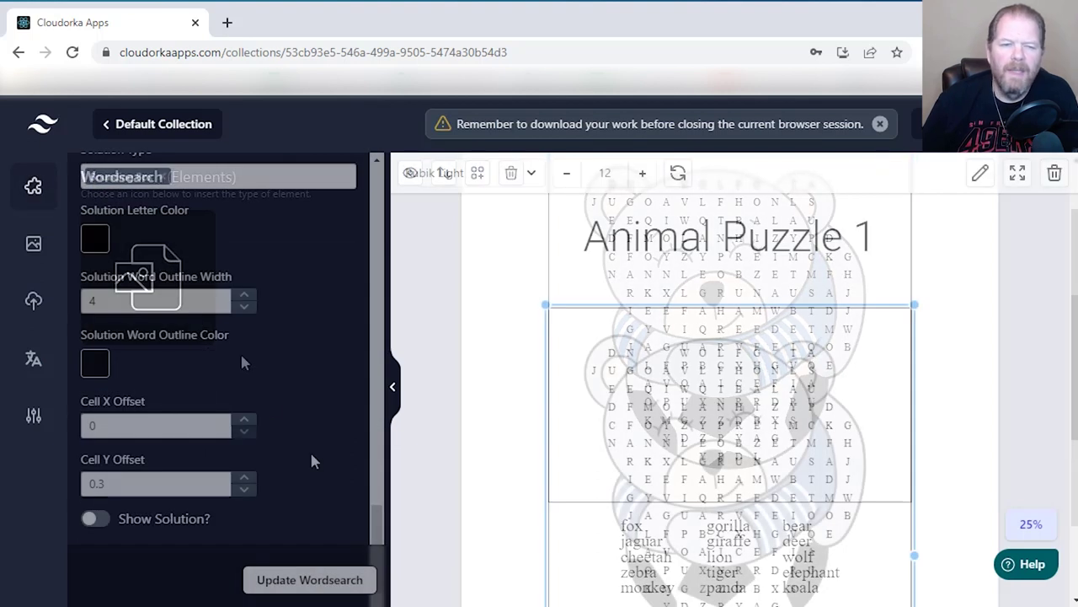
# Turn on Show Solution for the bear puzzle and update the wordsearch
pyautogui.scroll(5, 312, 462)
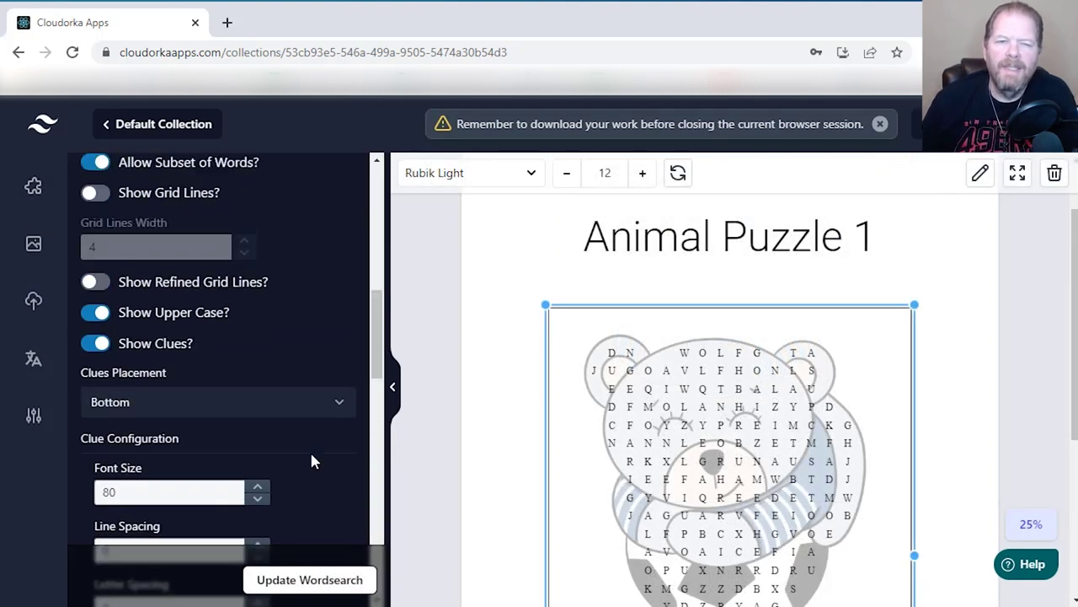
pyautogui.scroll(4, 312, 462)
pyautogui.scroll(-10, 312, 461)
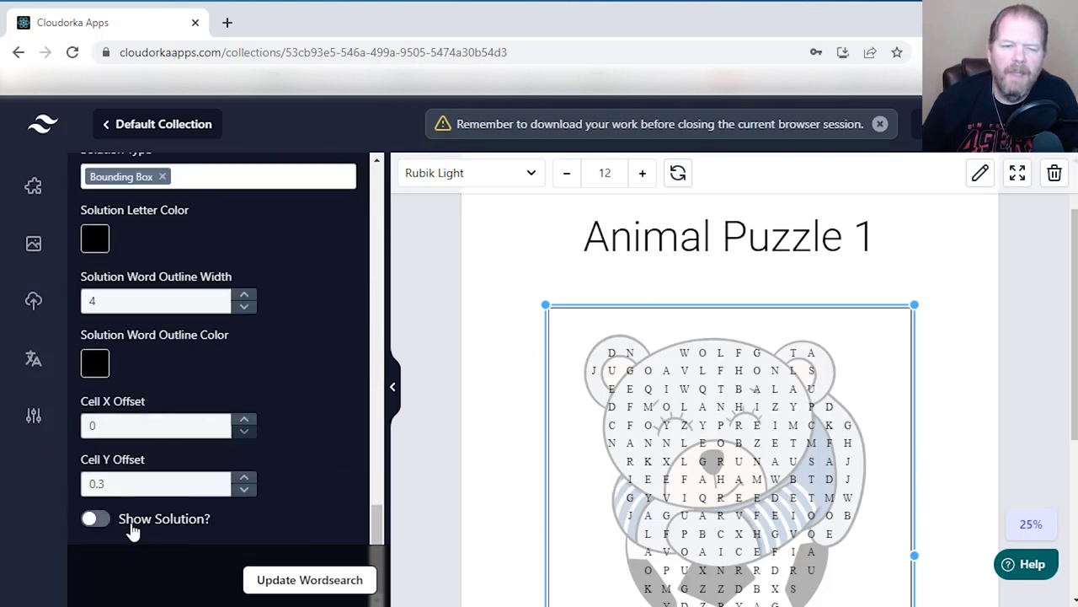
pyautogui.click(101, 518)
pyautogui.click(308, 580)
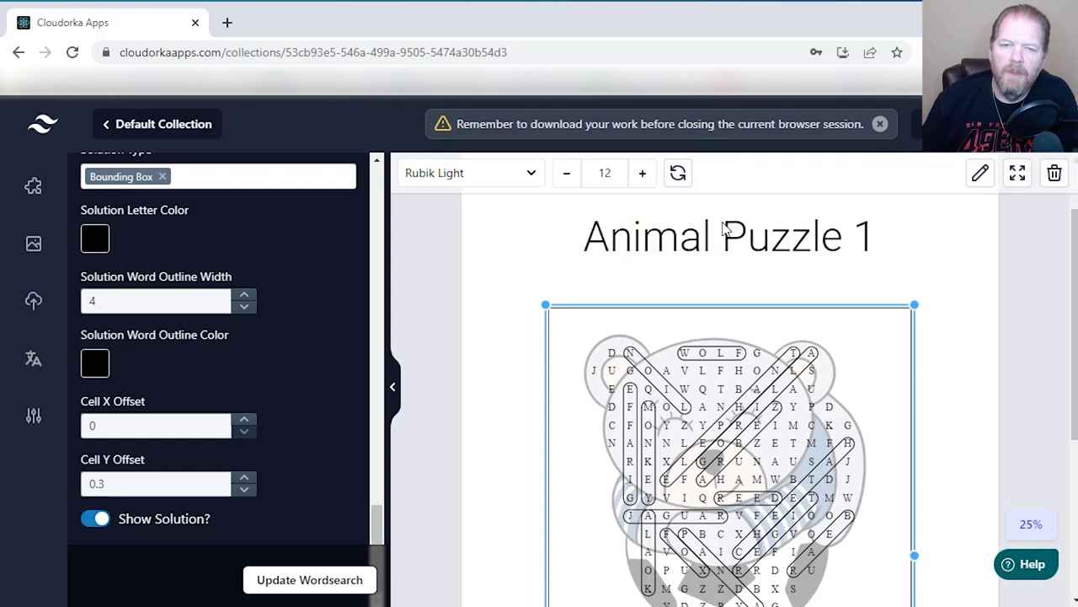
# Regenerate the bear puzzle's letter grid, turn off Show Solution and update the wordsearch
pyautogui.click(679, 176)
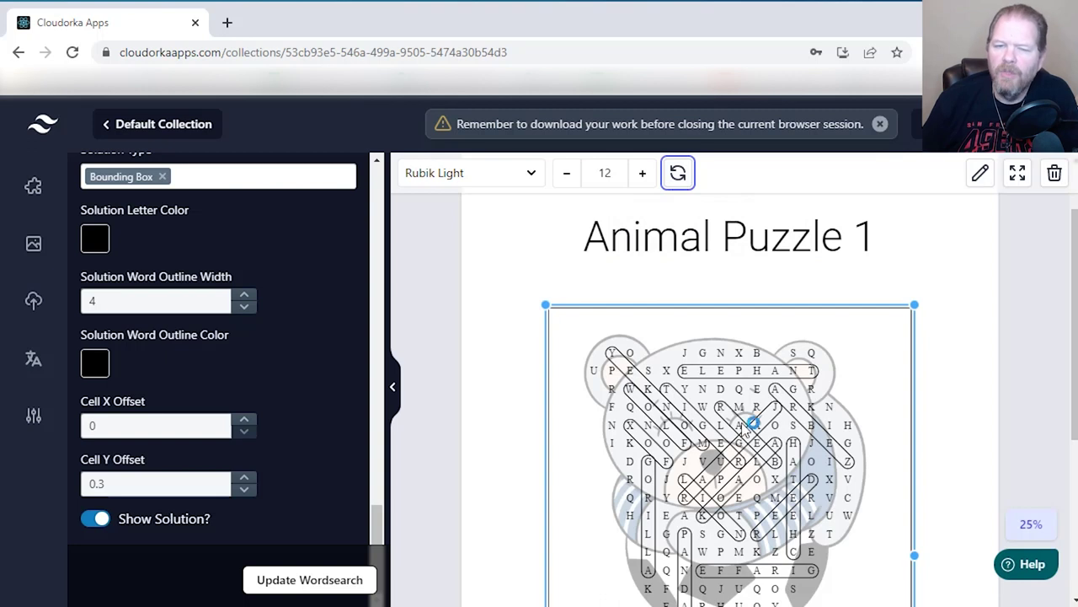
pyautogui.click(223, 567)
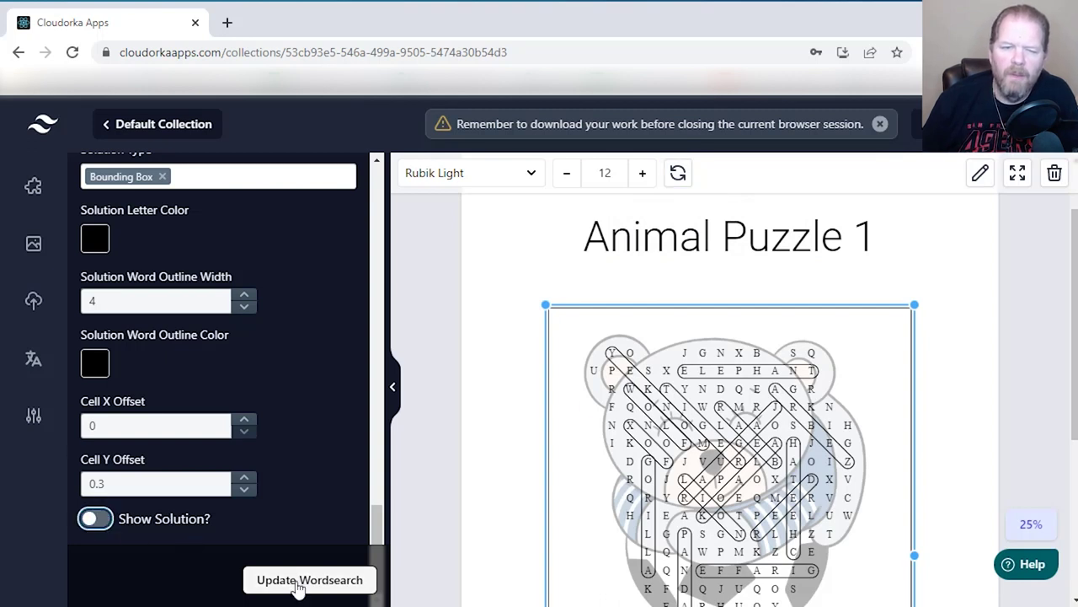
# Try the grid letters in lower case, restore Show Upper Case and update the wordsearch each time
pyautogui.scroll(10, 311, 520)
pyautogui.scroll(2, 312, 531)
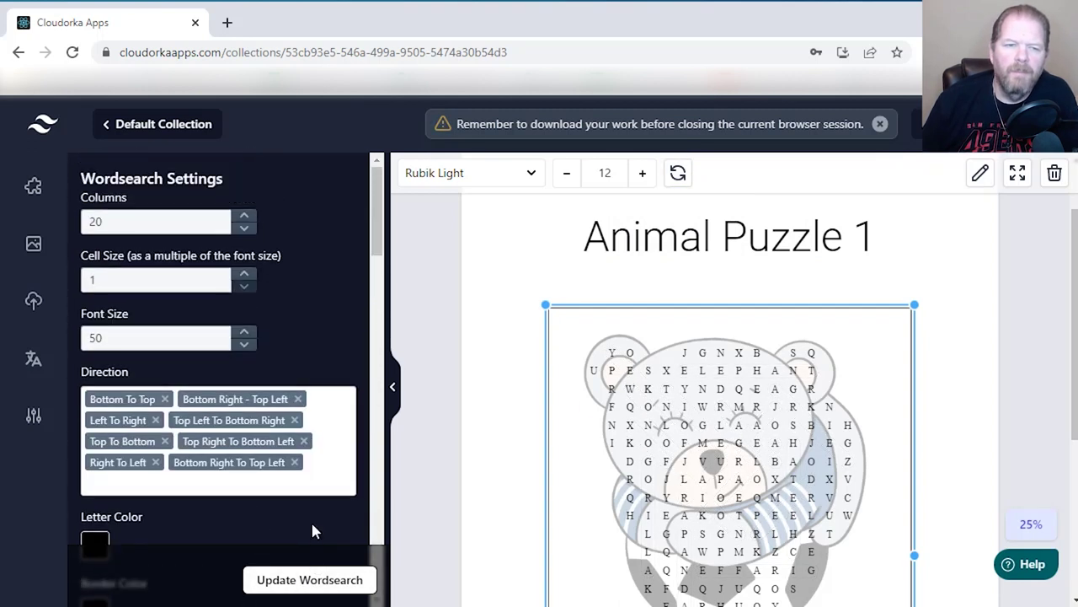
pyautogui.scroll(-10, 312, 531)
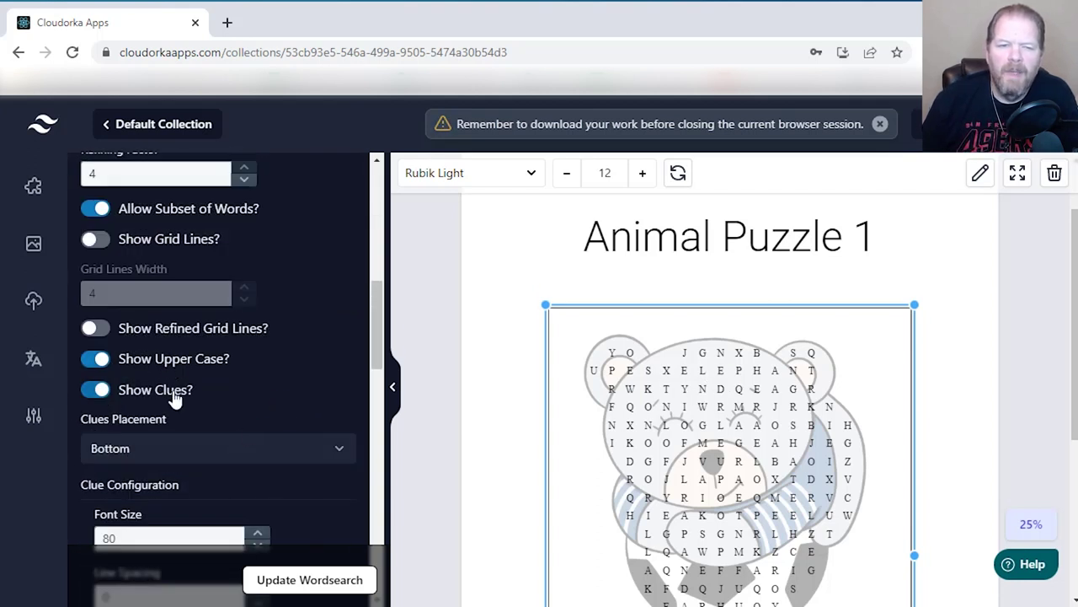
pyautogui.click(89, 368)
pyautogui.click(313, 580)
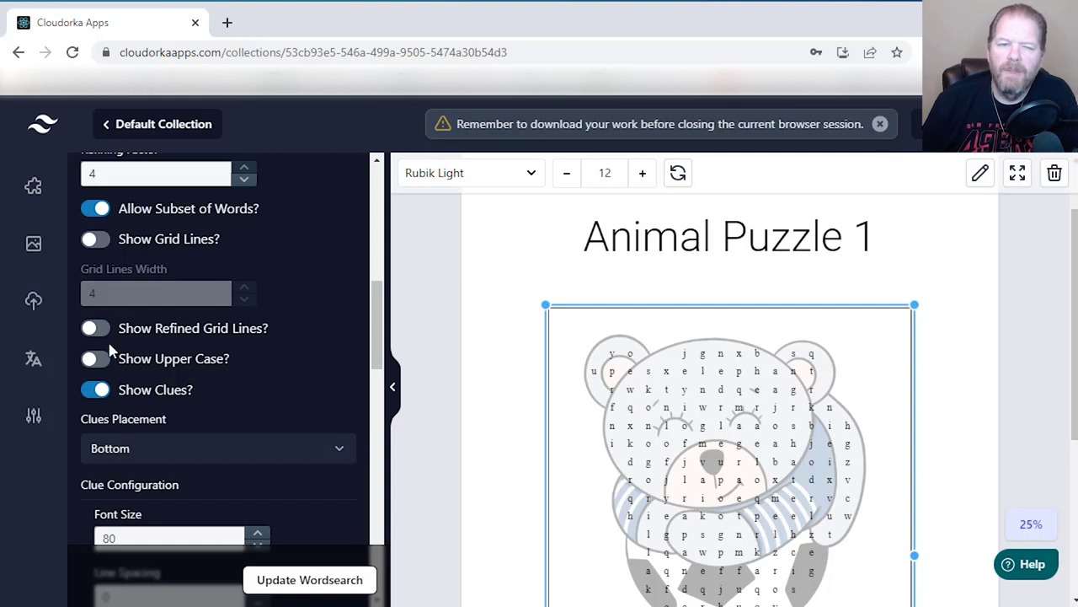
pyautogui.click(102, 368)
pyautogui.click(306, 584)
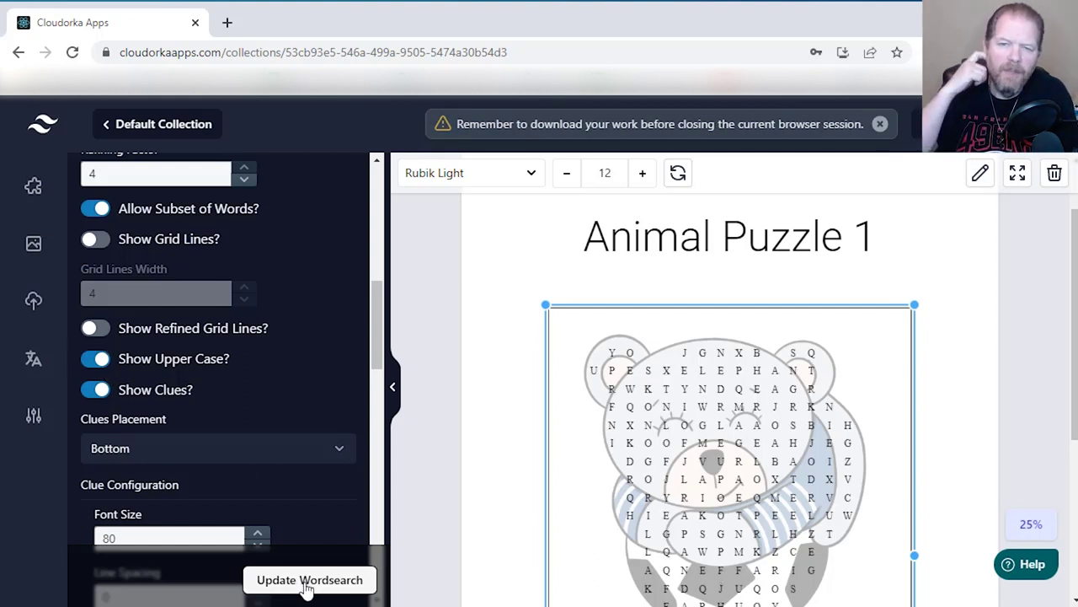
# Review the available download formats for the puzzle page without downloading anything
pyautogui.click(955, 404)
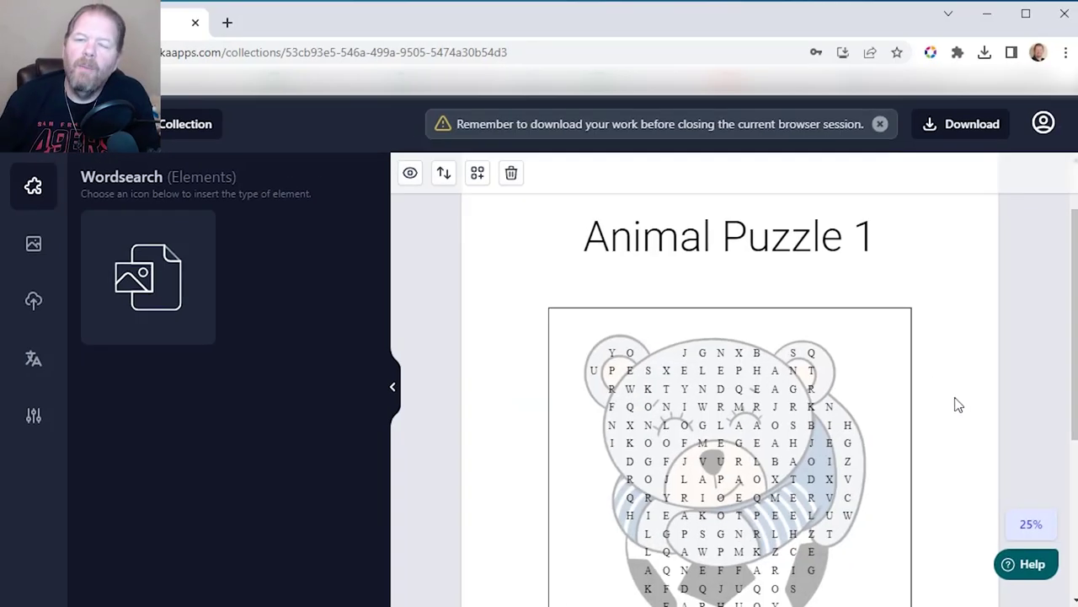
pyautogui.click(963, 133)
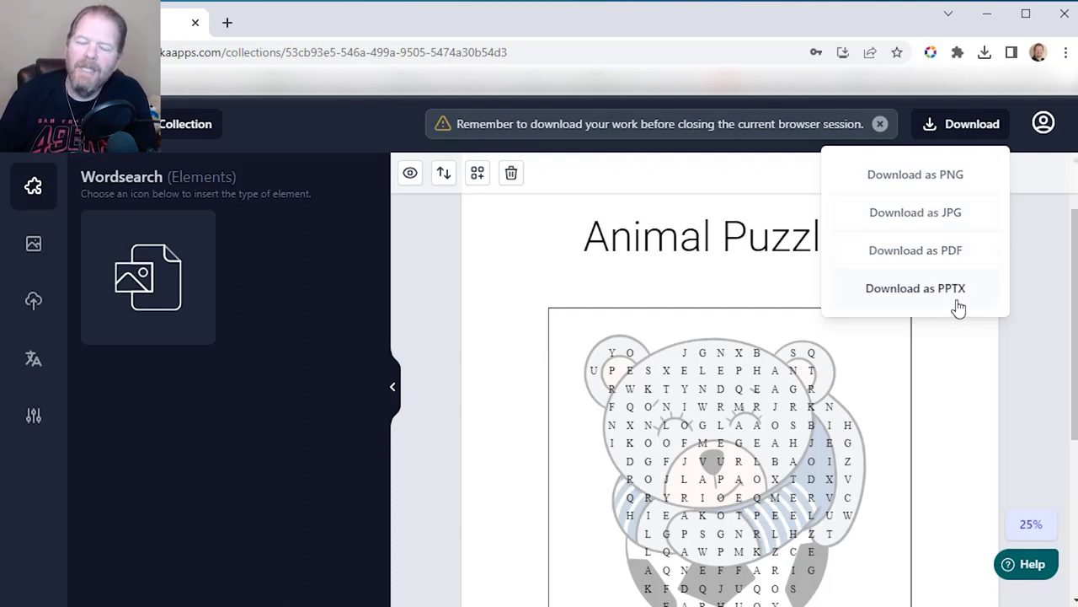
pyautogui.click(976, 385)
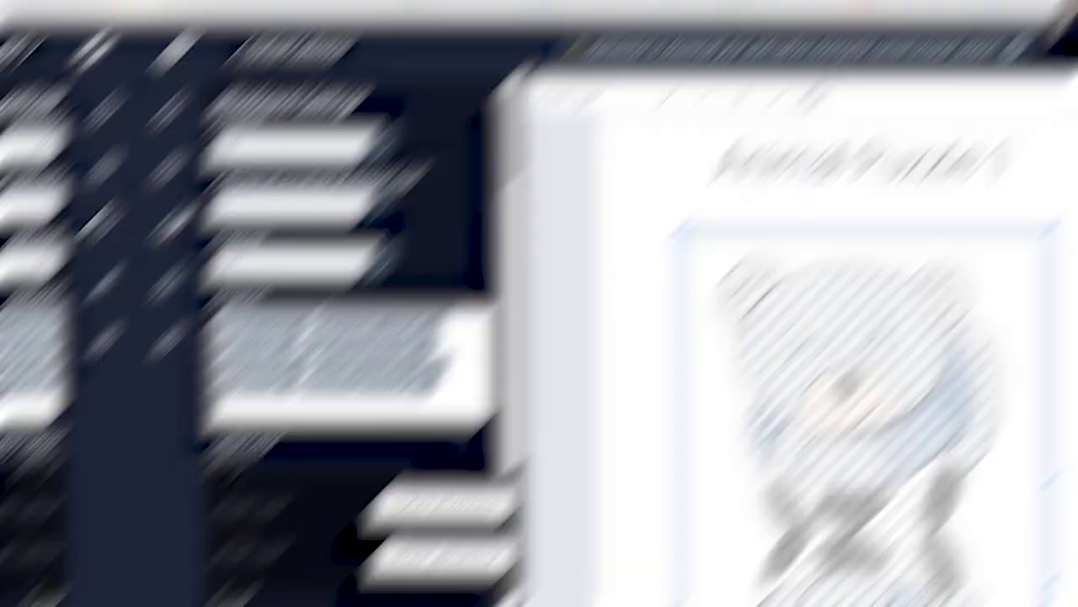
# Turn on Grayscale for the bear image and update the wordsearch
pyautogui.scroll(-3, 241, 361)
pyautogui.scroll(-3, 241, 358)
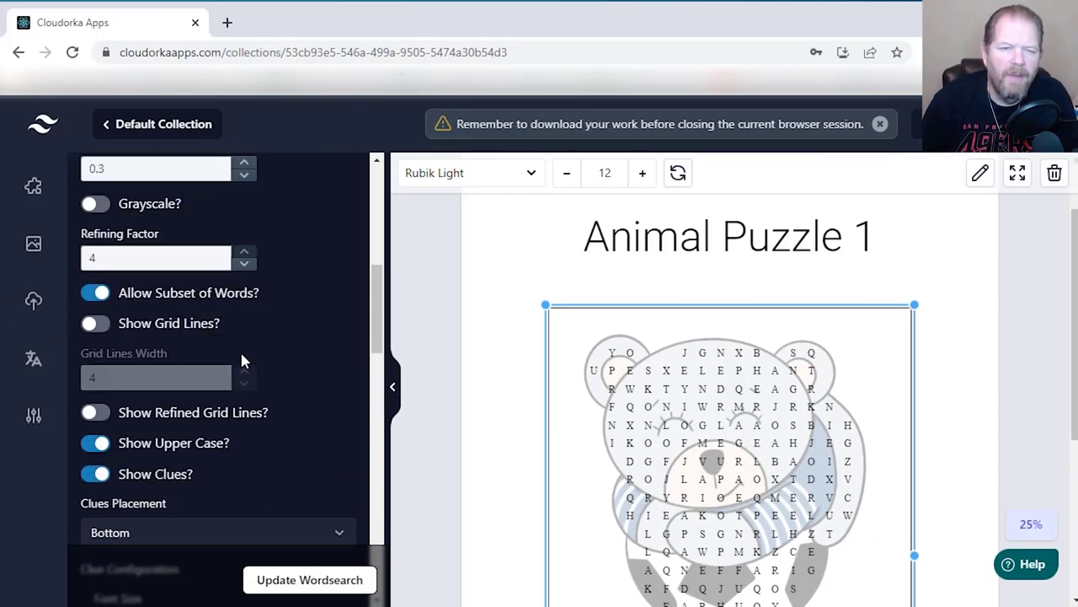
pyautogui.scroll(2, 241, 364)
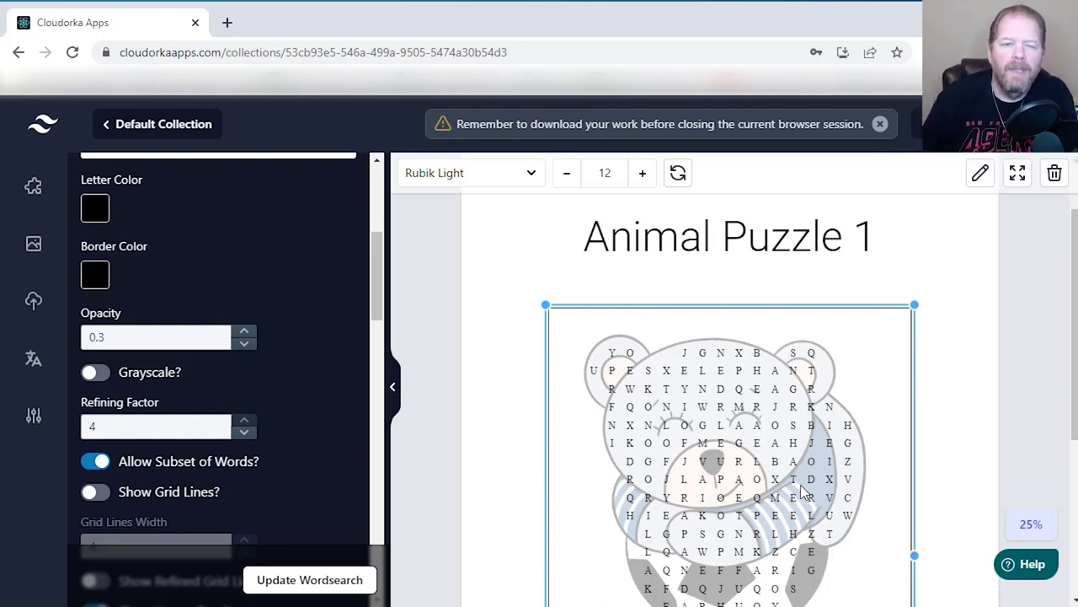
pyautogui.click(94, 375)
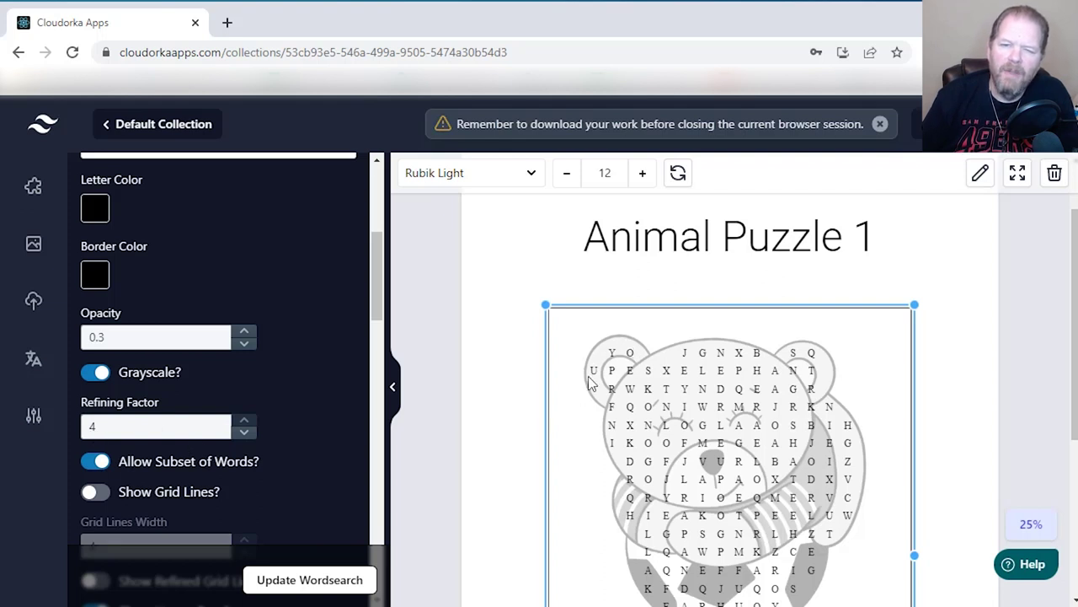
pyautogui.click(616, 370)
pyautogui.moveTo(606, 379)
pyautogui.mouseDown()
pyautogui.moveTo(617, 373)
pyautogui.moveTo(730, 419)
pyautogui.moveTo(808, 517)
pyautogui.moveTo(872, 560)
pyautogui.mouseUp()
pyautogui.scroll(-1, 864, 560)
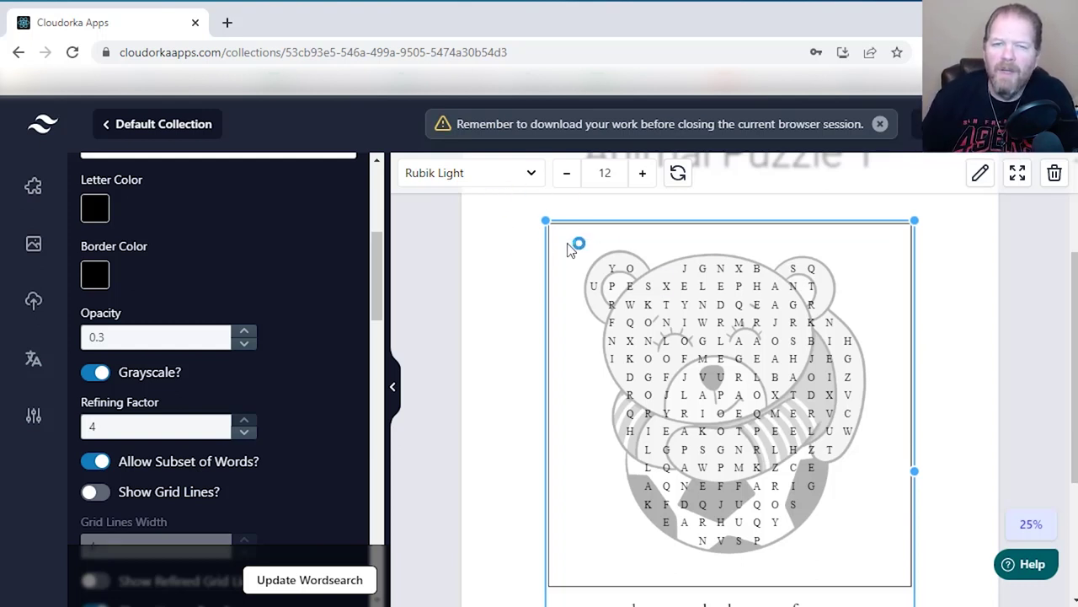
pyautogui.scroll(2, 573, 249)
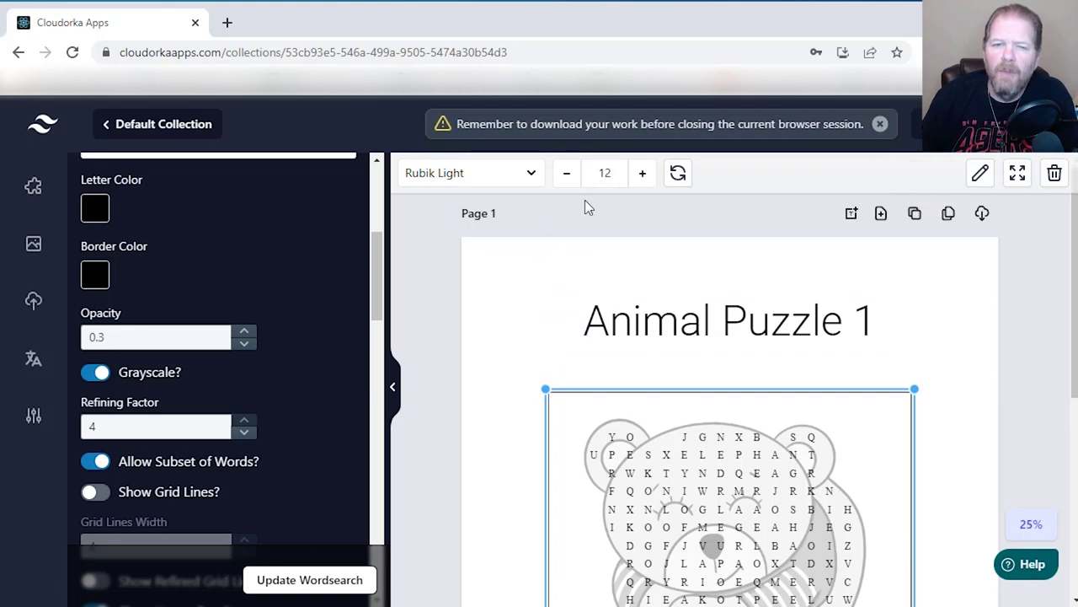
# Check the page title's text options and review the bear puzzle's wordsearch settings down to the clue alignment and border
pyautogui.click(672, 341)
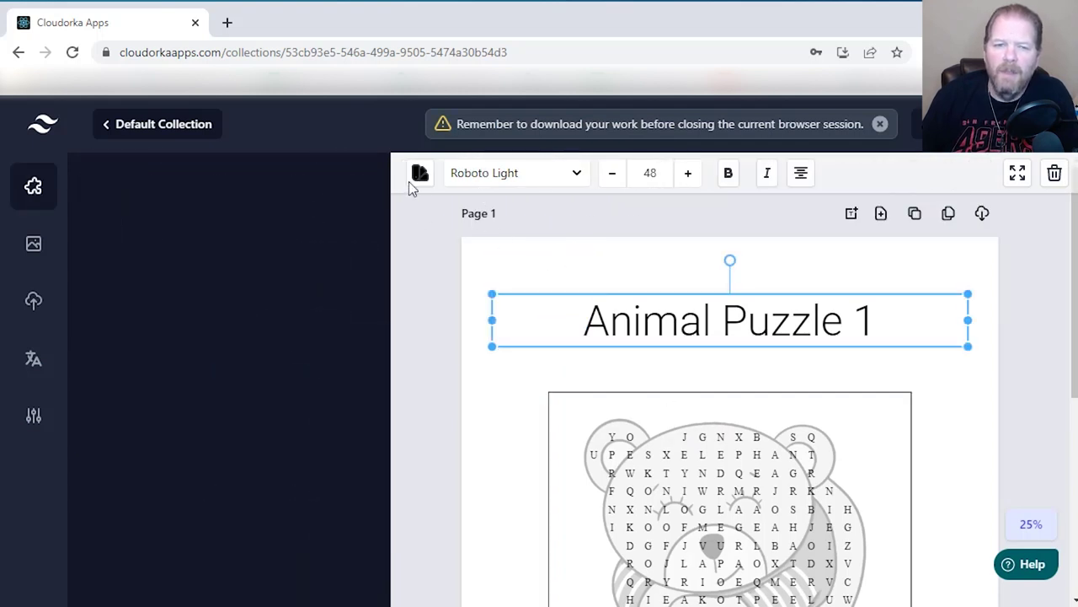
pyautogui.click(661, 485)
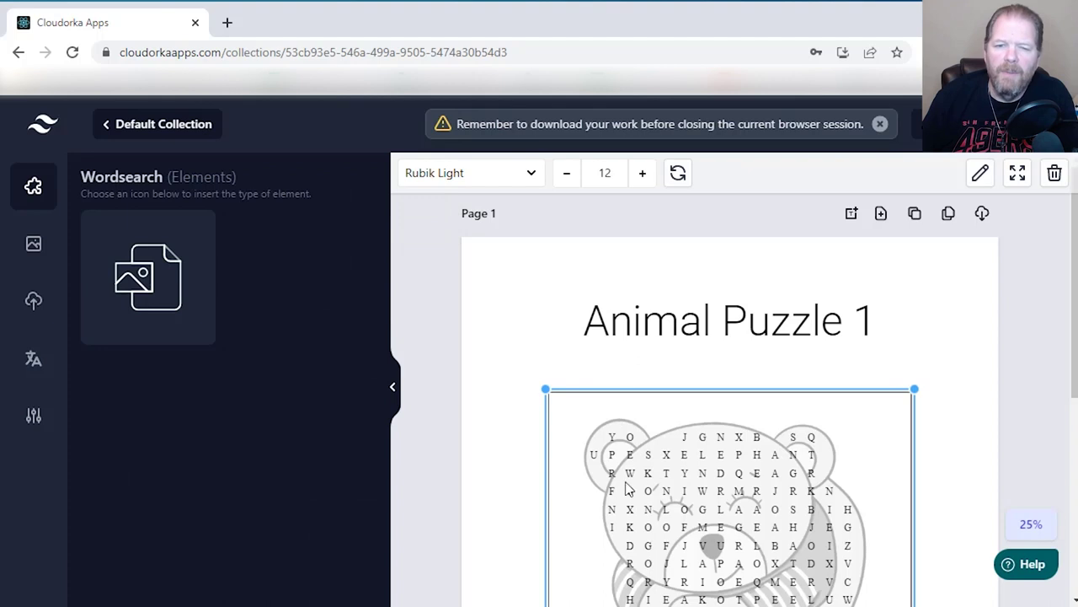
pyautogui.rightClick(658, 487)
pyautogui.click(792, 556)
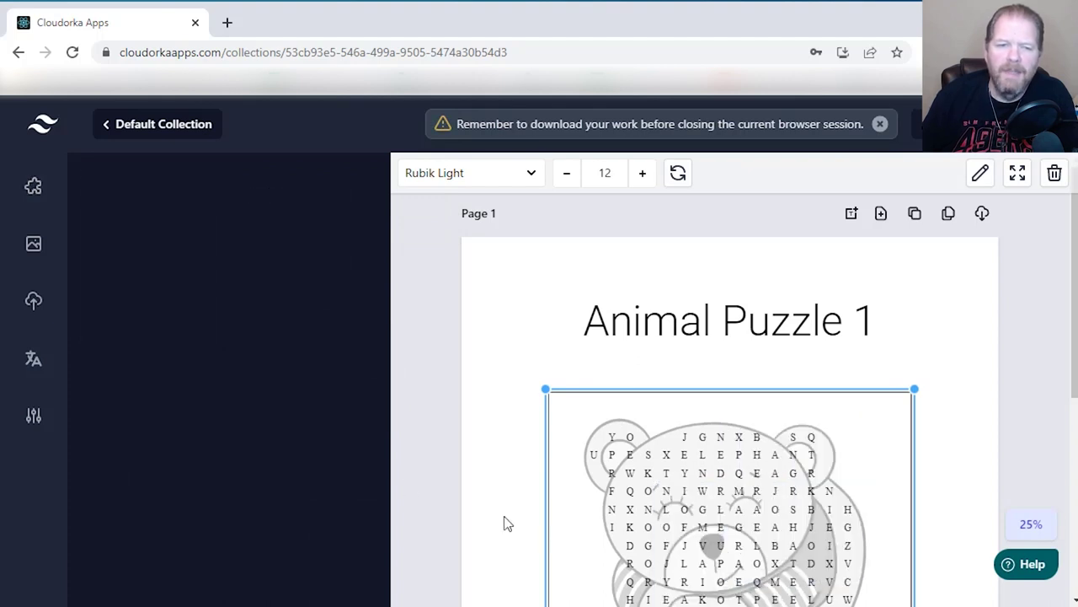
pyautogui.scroll(-2, 244, 363)
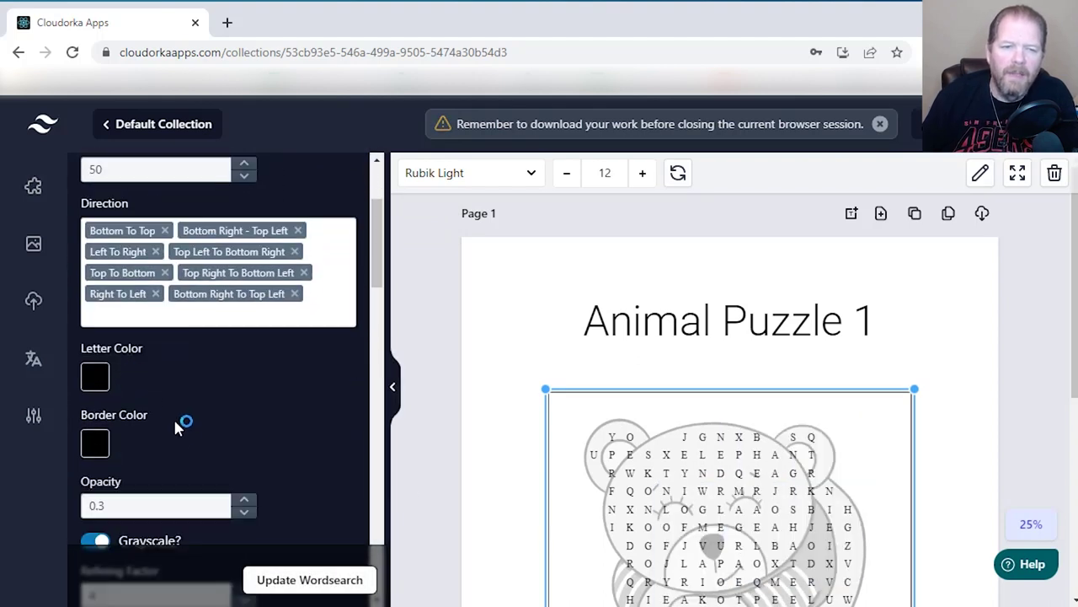
pyautogui.scroll(-6, 202, 428)
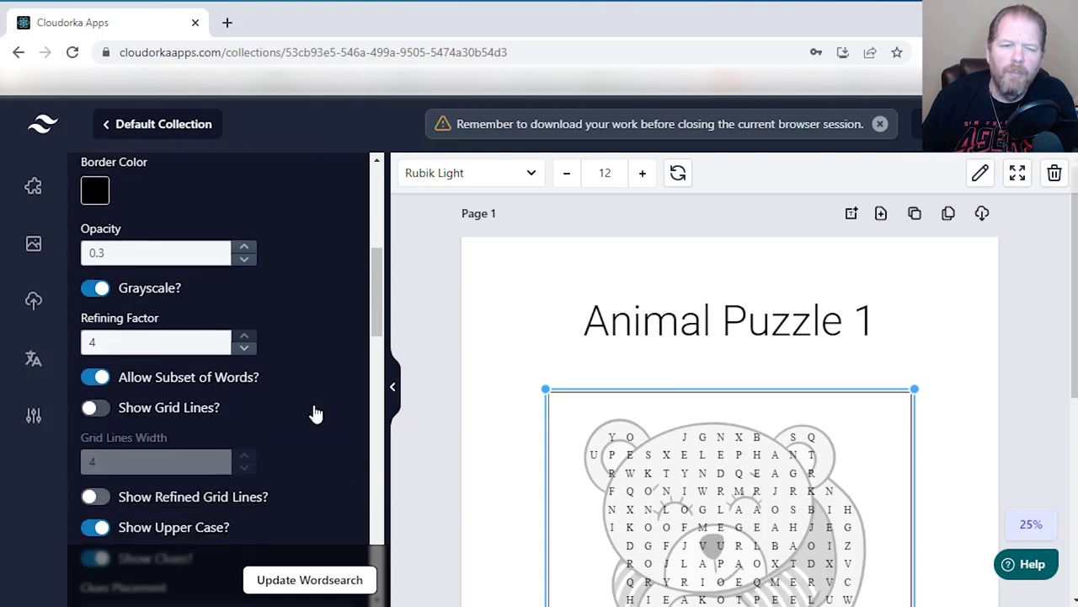
pyautogui.scroll(-4, 314, 413)
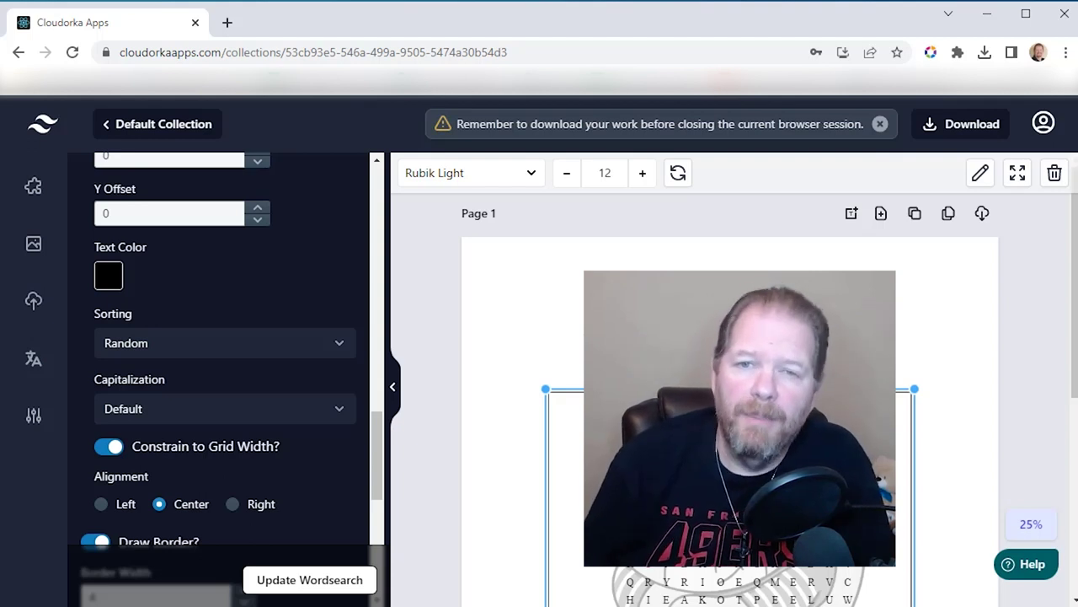
# Start a bulk Shape Wordsearch Clone of page 1 and apply the ten soccer-themed animal images
pyautogui.click(948, 213)
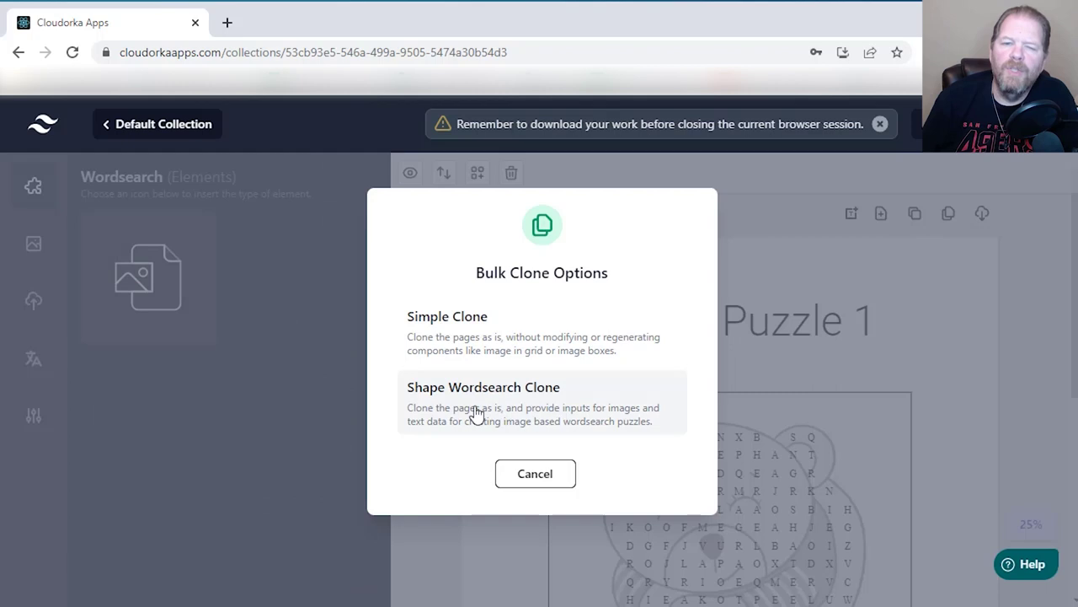
pyautogui.click(537, 410)
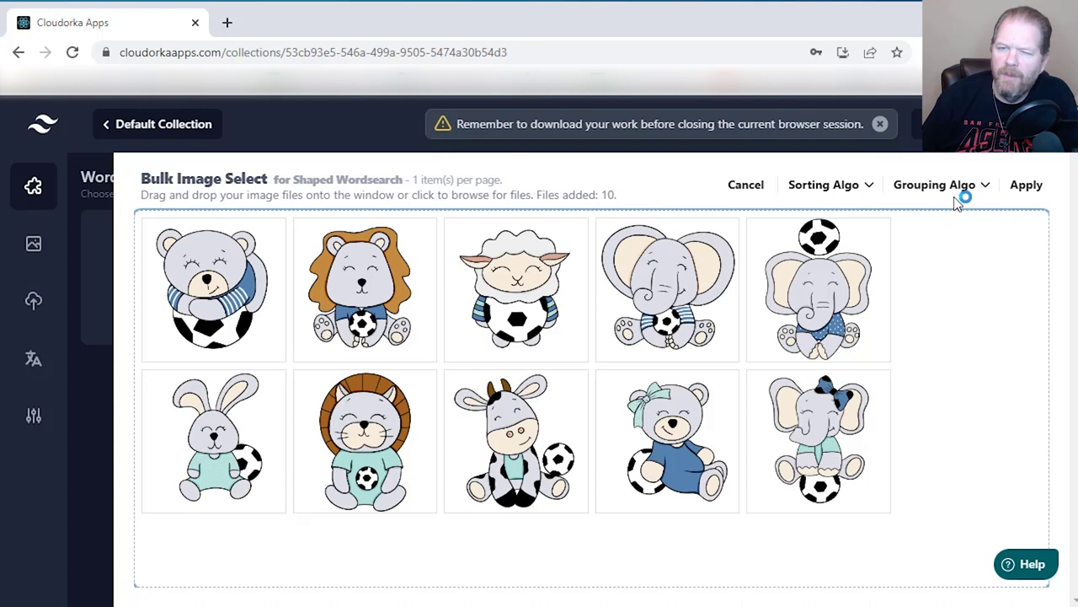
pyautogui.click(1026, 185)
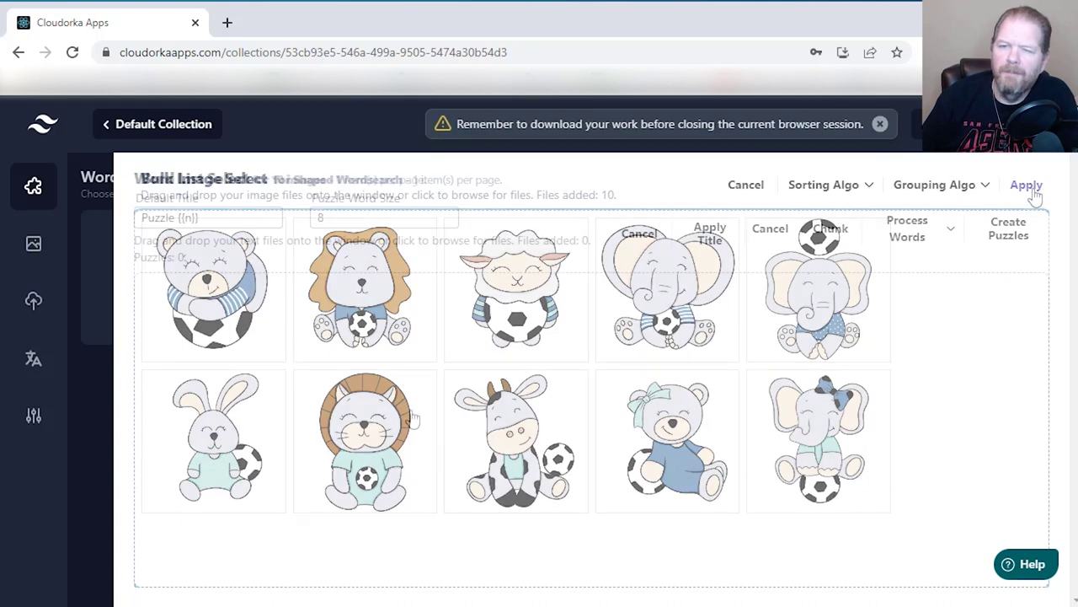
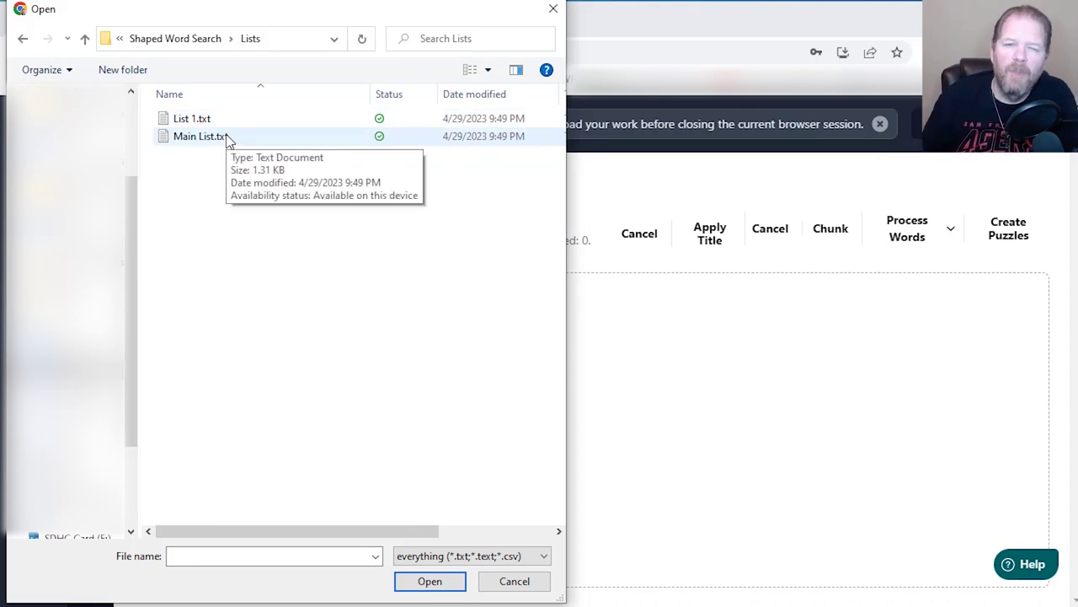
# Load Main List.txt as the word list for the cloned puzzles and look through the soccer puzzle lists
pyautogui.doubleClick(224, 137)
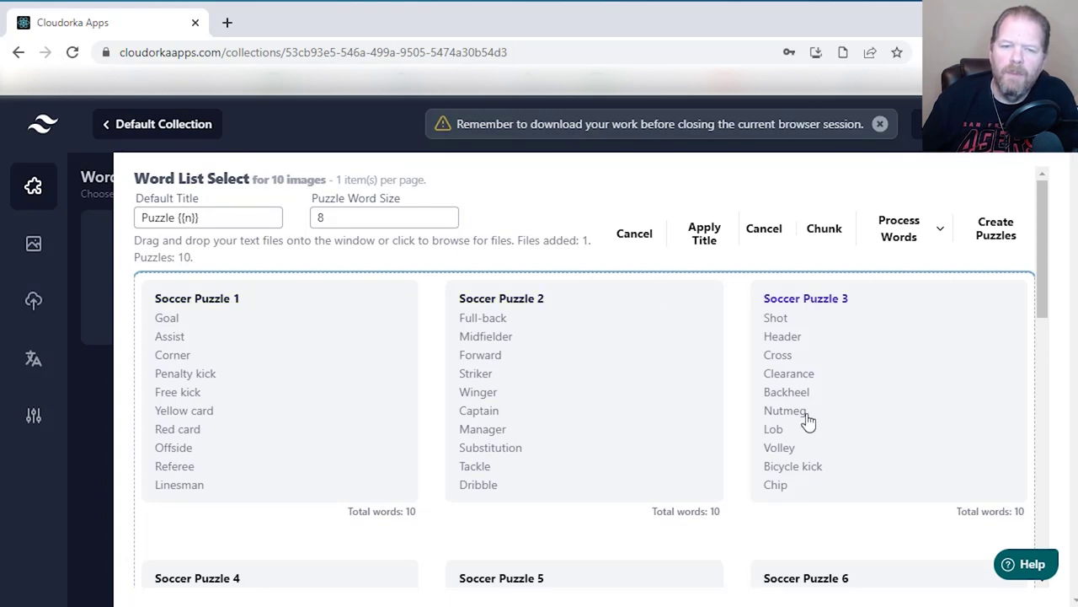
pyautogui.scroll(-3, 807, 421)
pyautogui.scroll(-7, 814, 500)
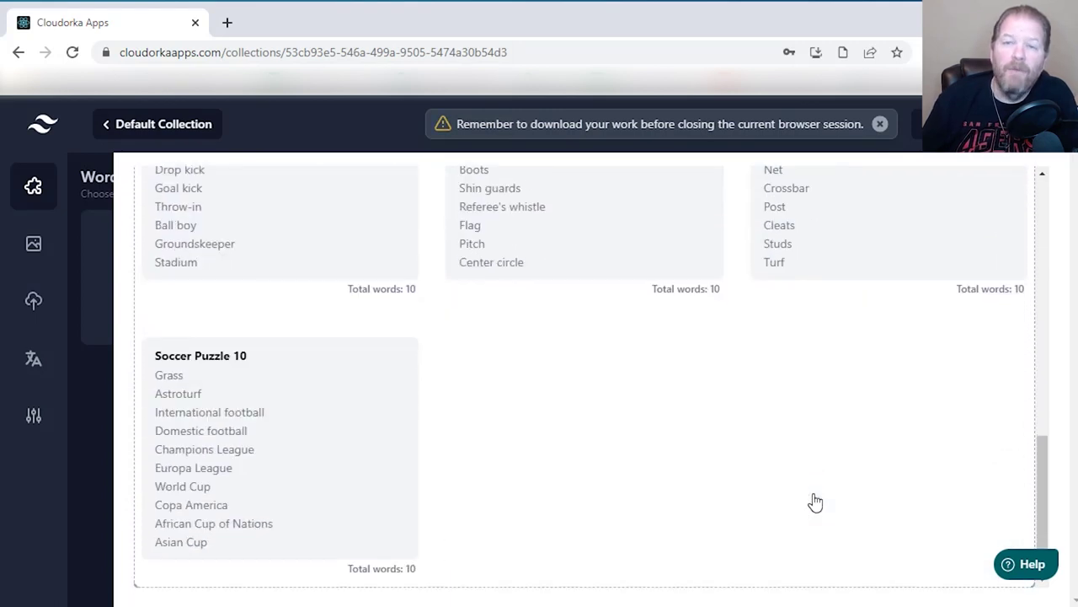
pyautogui.scroll(2, 816, 503)
pyautogui.scroll(1, 816, 503)
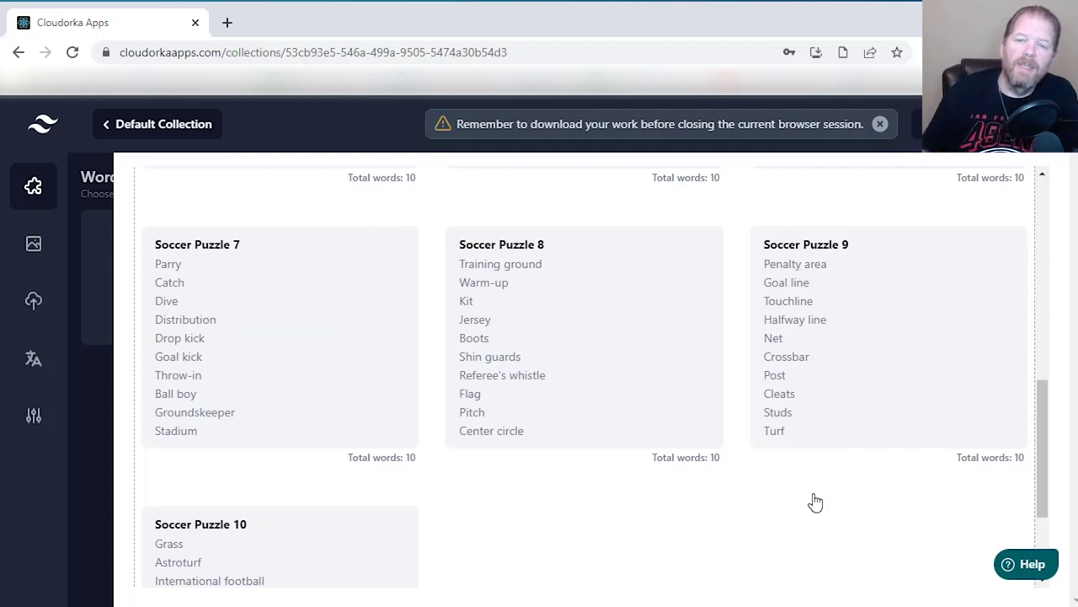
pyautogui.scroll(8, 815, 503)
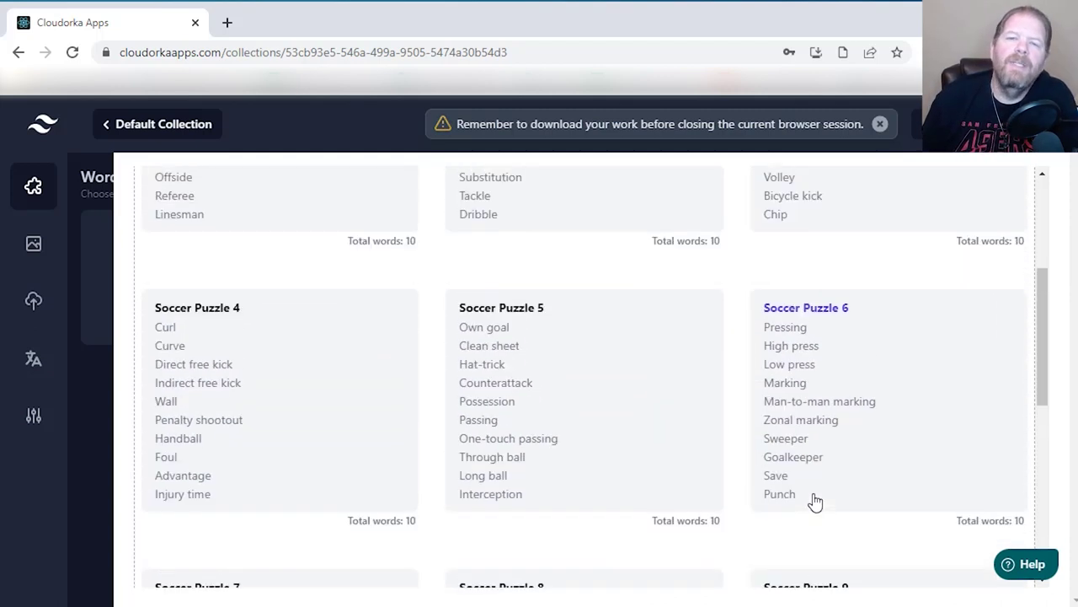
# Chunk the soccer words into puzzles of 8 words each and look over the regrouped lists
pyautogui.scroll(1, 816, 503)
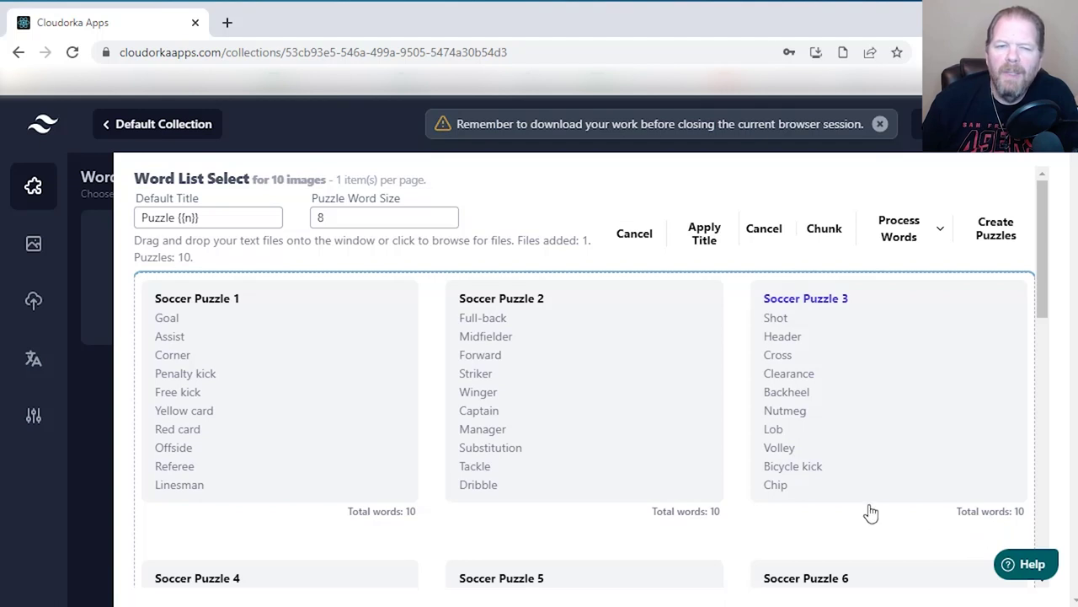
pyautogui.click(348, 221)
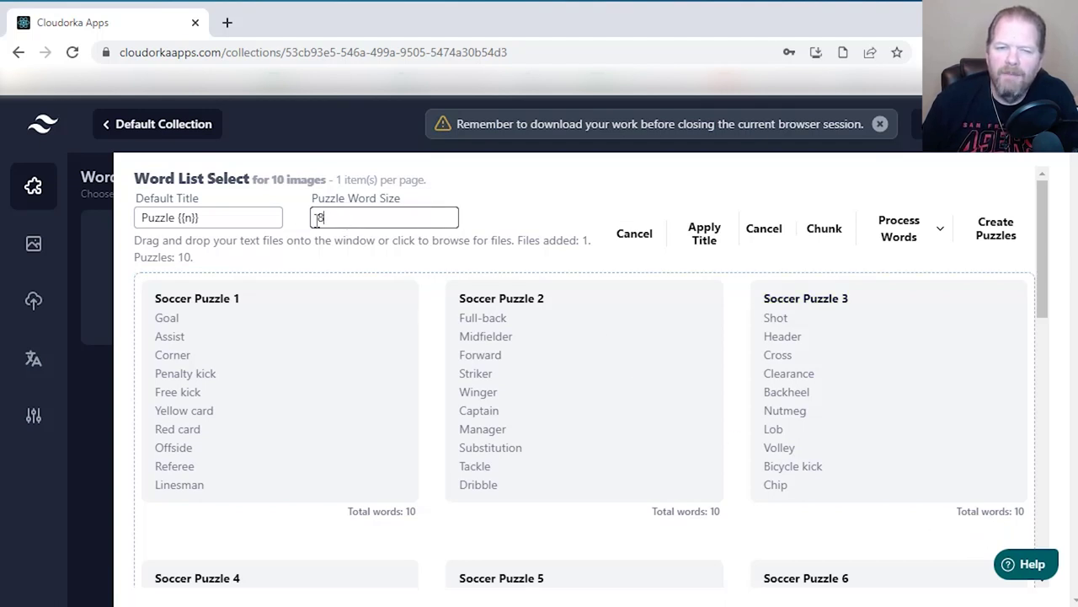
pyautogui.click(825, 234)
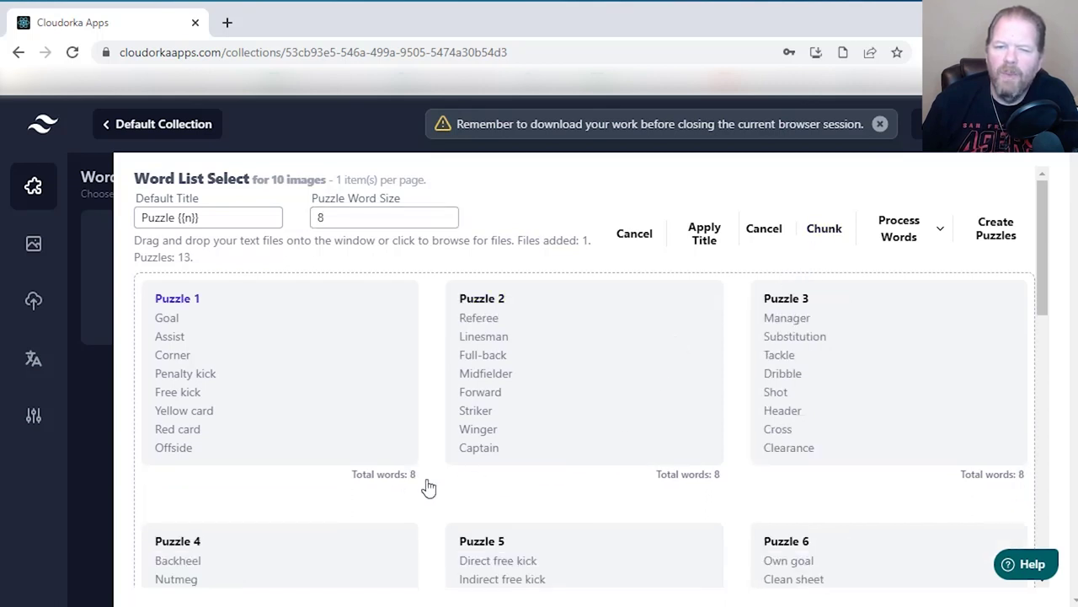
pyautogui.scroll(-10, 935, 519)
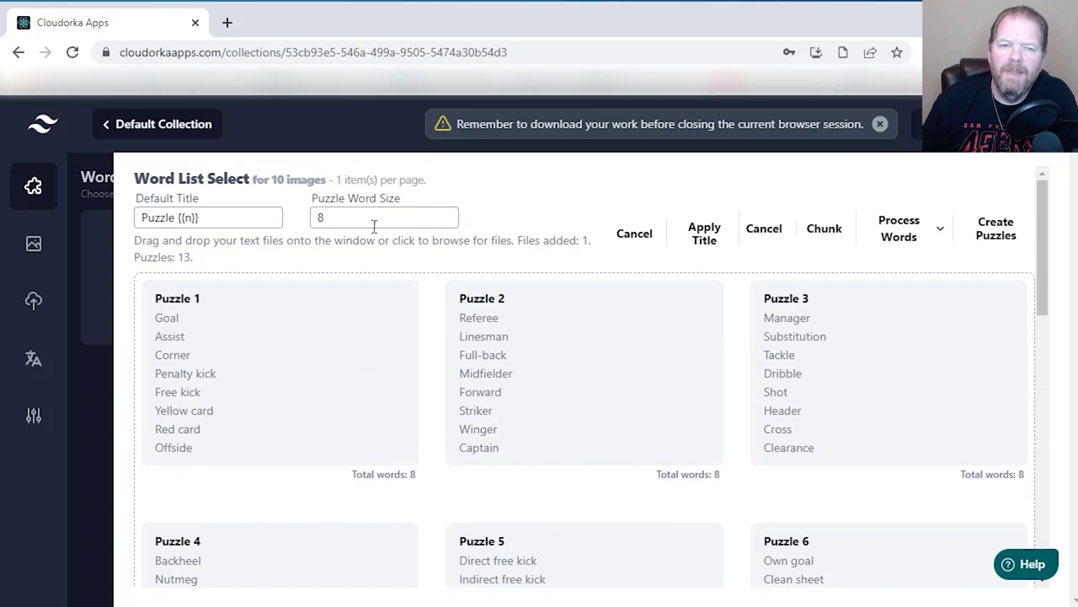
# Set the puzzle word size to 10, chunk the soccer words again, and check the regrouped lists
pyautogui.click(376, 215)
pyautogui.press('BackSpace')
pyautogui.write('10')
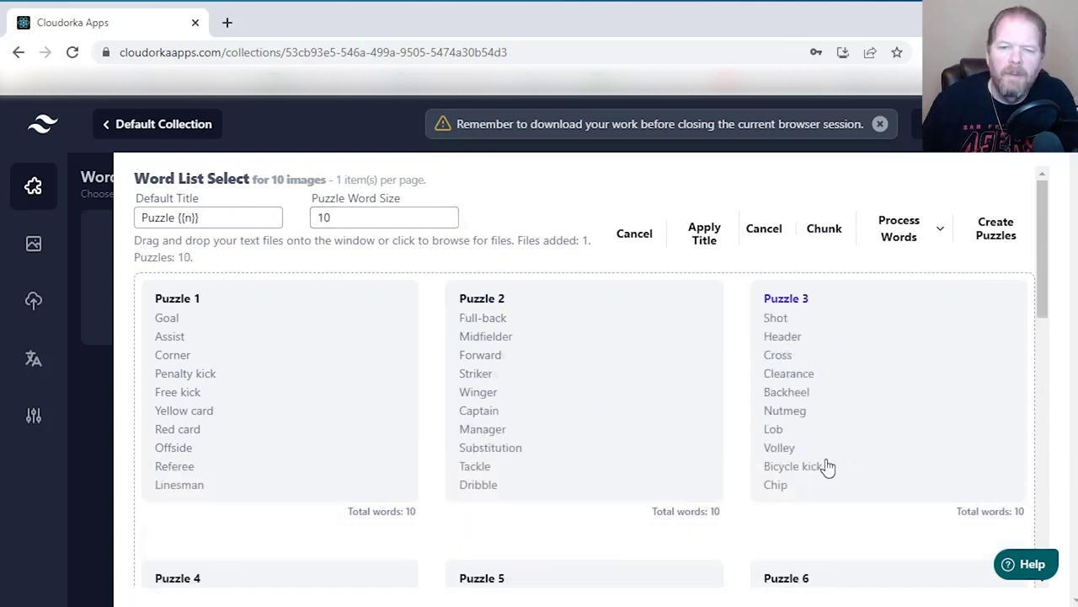
pyautogui.scroll(-9, 823, 464)
pyautogui.scroll(10, 828, 467)
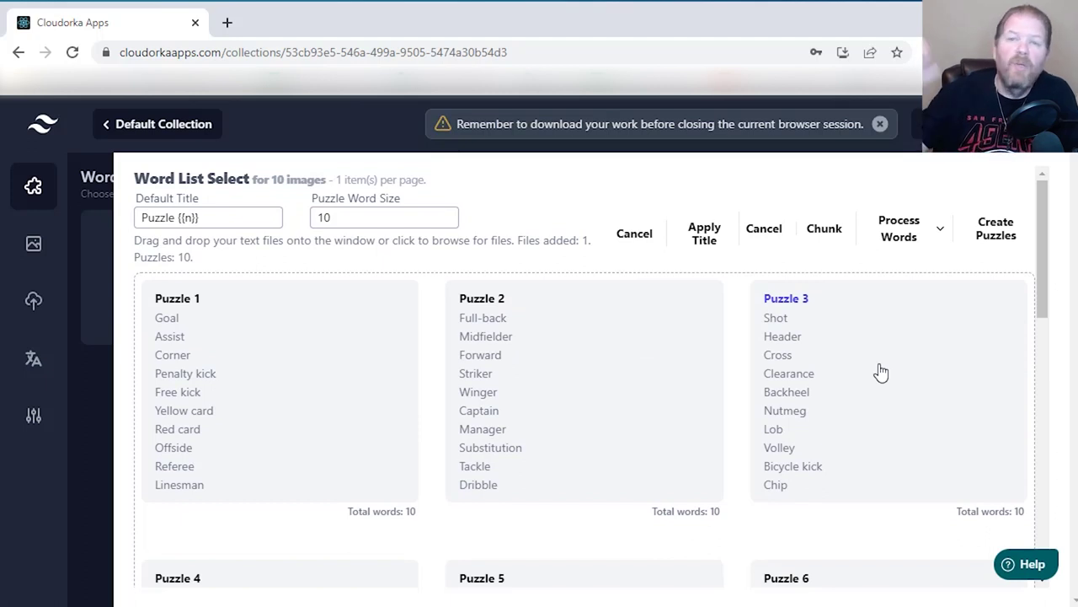
# Check the word processing options, create the cloned soccer puzzles, and look through the generated pages
pyautogui.click(941, 236)
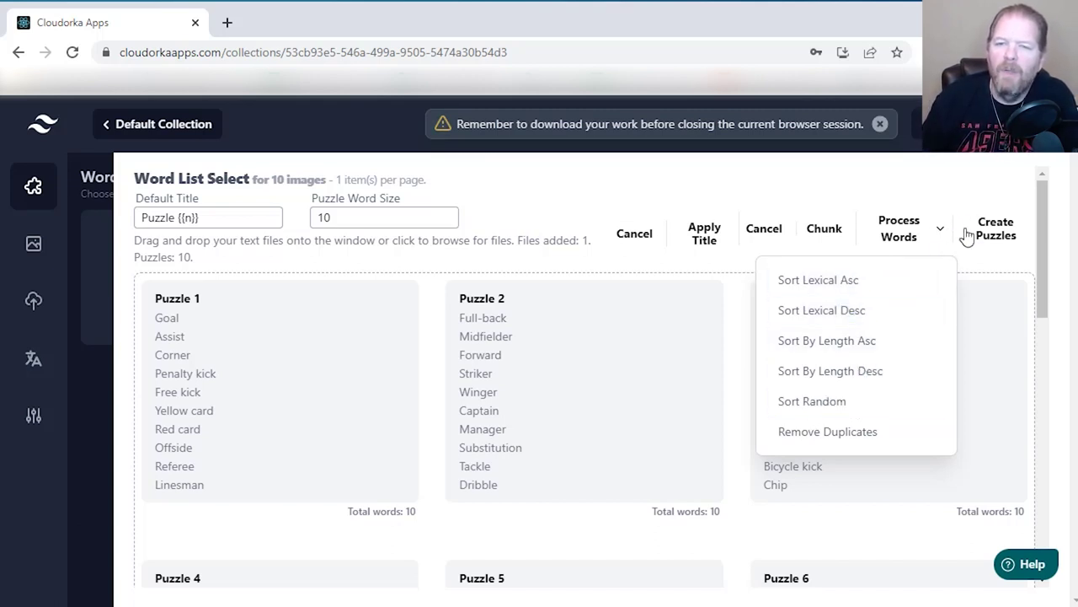
pyautogui.click(998, 234)
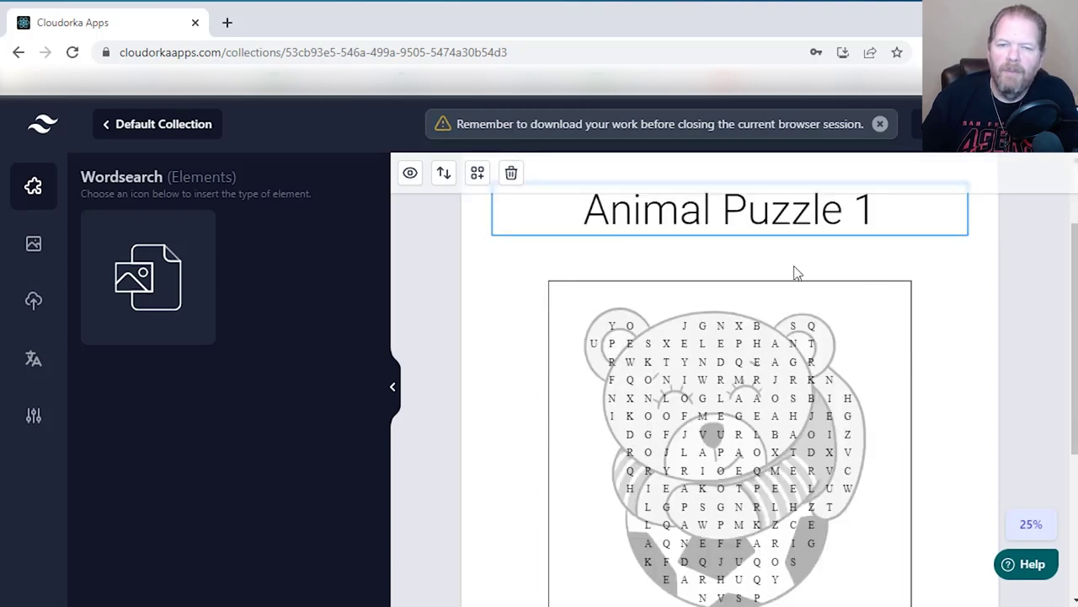
pyautogui.scroll(-3, 784, 329)
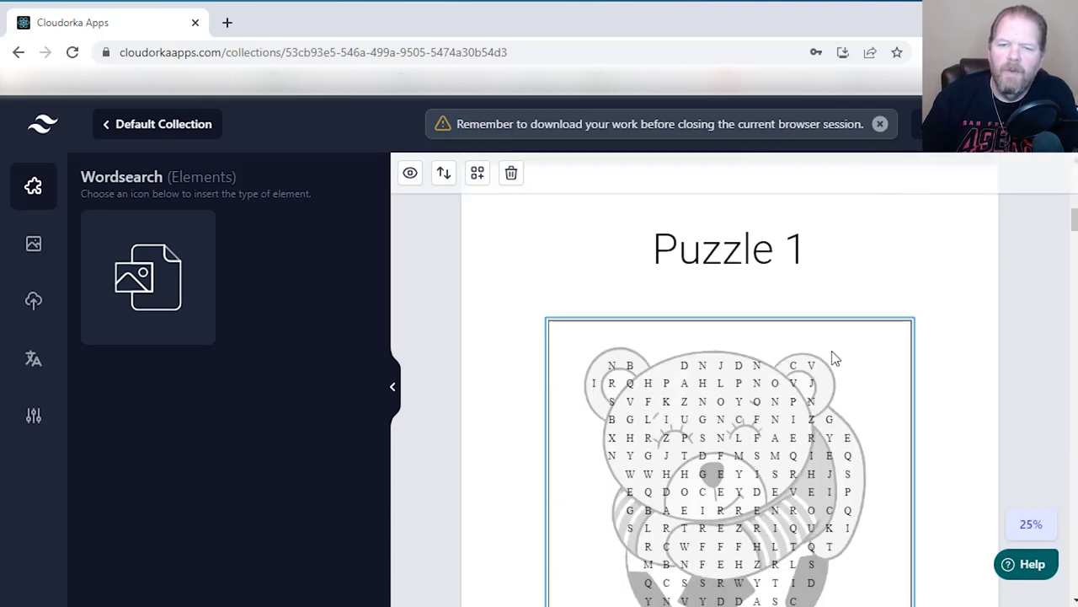
pyautogui.scroll(-2, 762, 497)
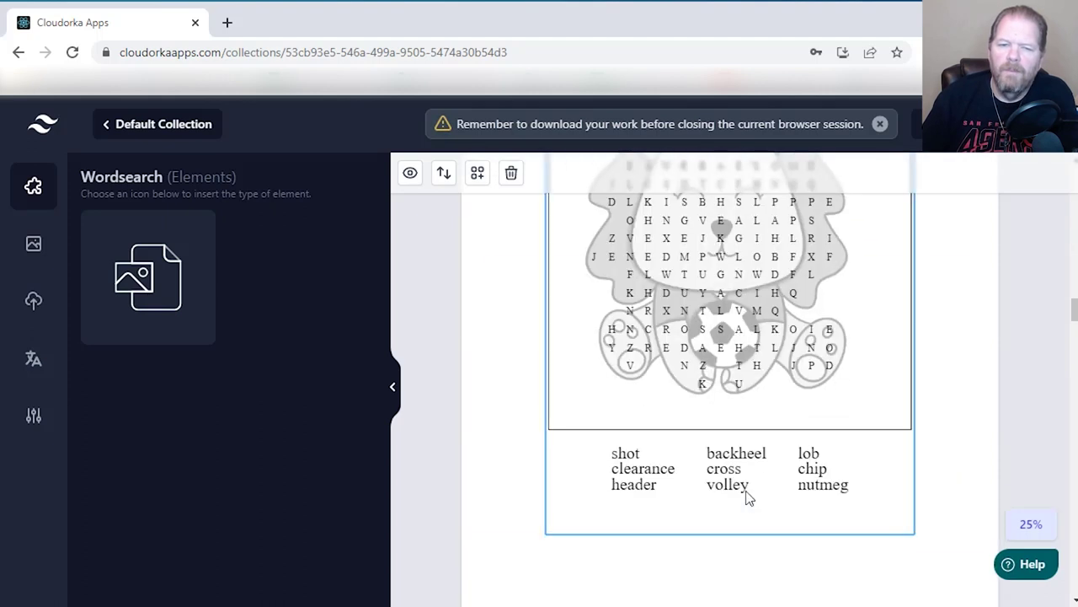
pyautogui.scroll(-2, 746, 496)
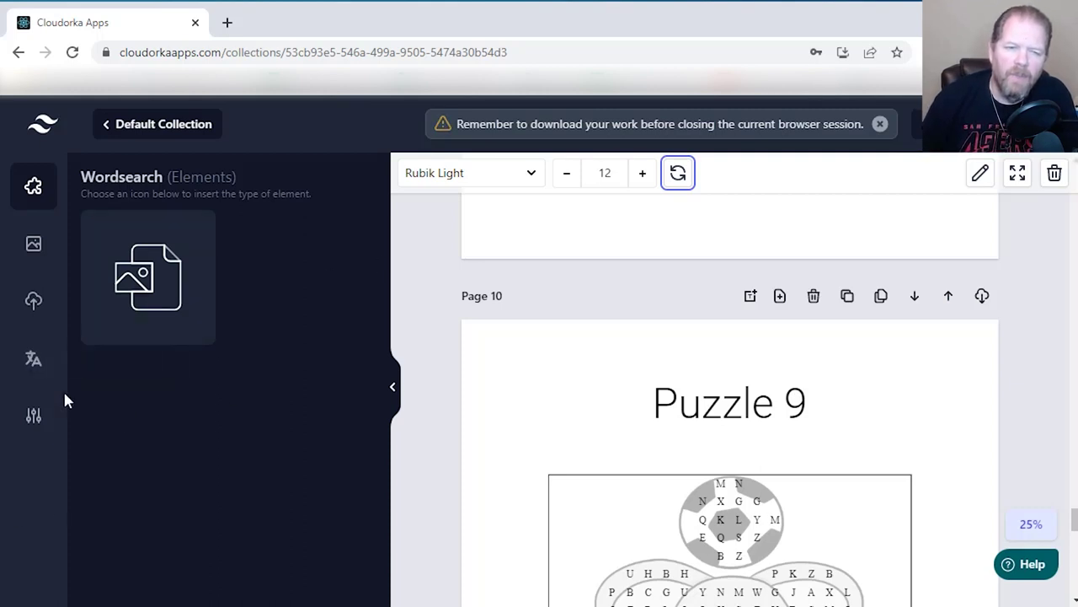
# Review the available puzzle languages in the Language Settings, keeping English
pyautogui.click(46, 373)
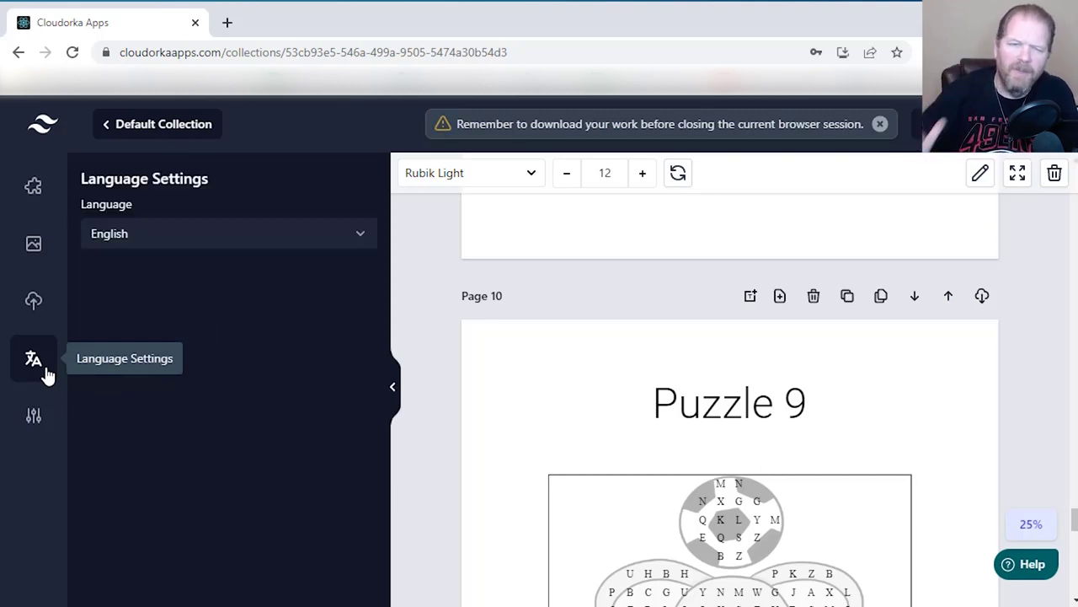
pyautogui.click(284, 245)
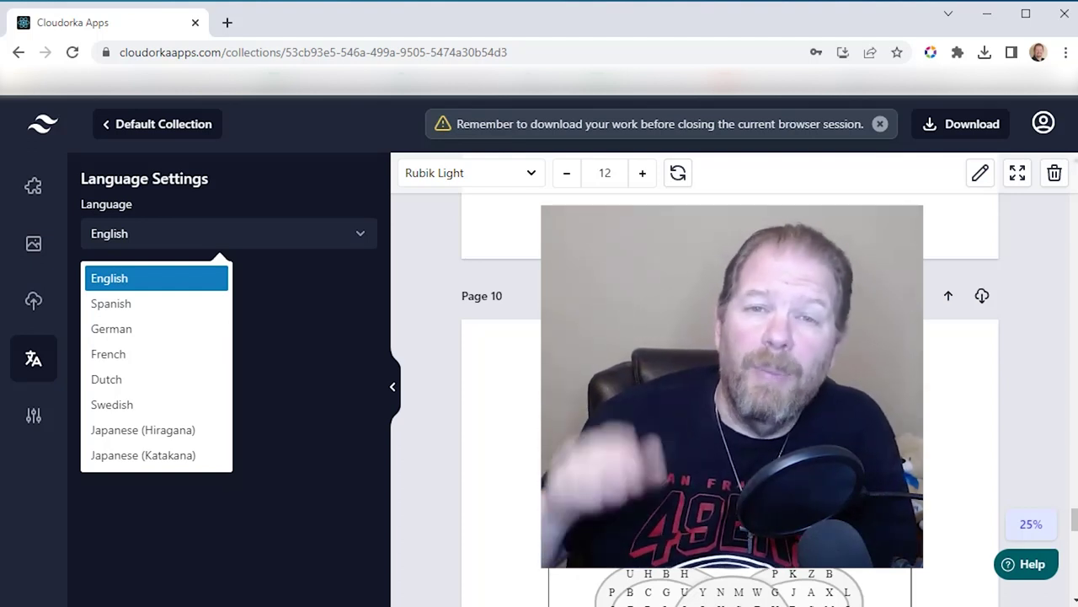
pyautogui.click(84, 278)
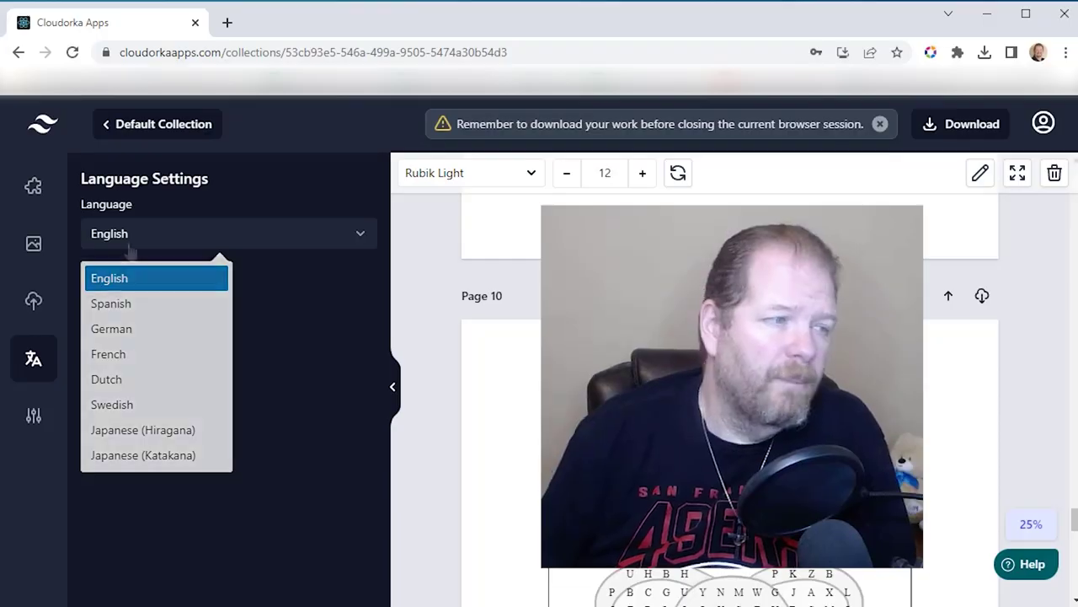
# Browse the DFY image categories and examine the full Nature image collection
pyautogui.click(35, 245)
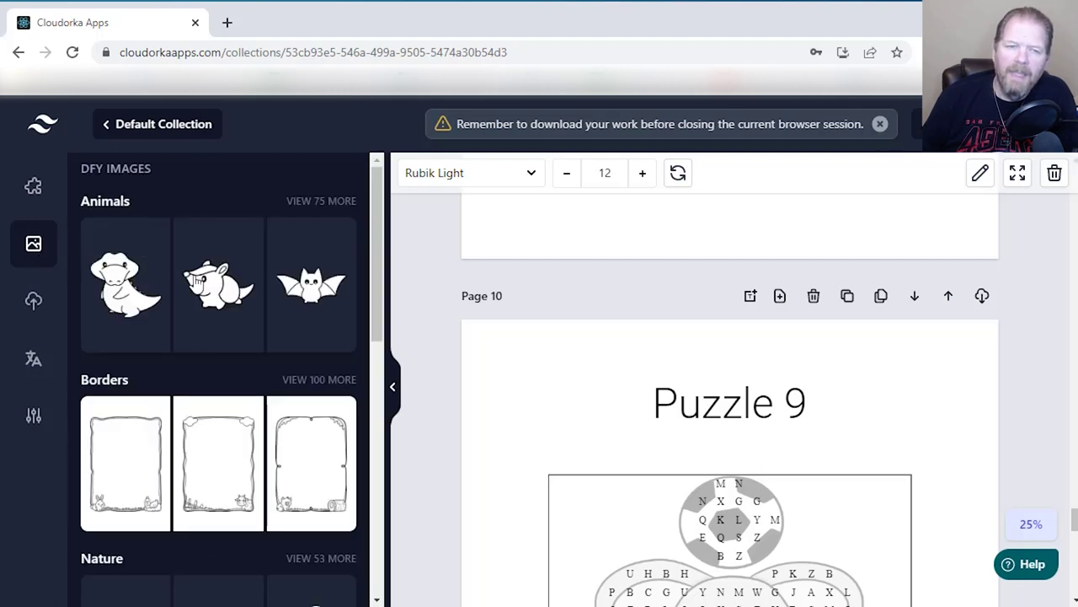
pyautogui.scroll(-3, 175, 312)
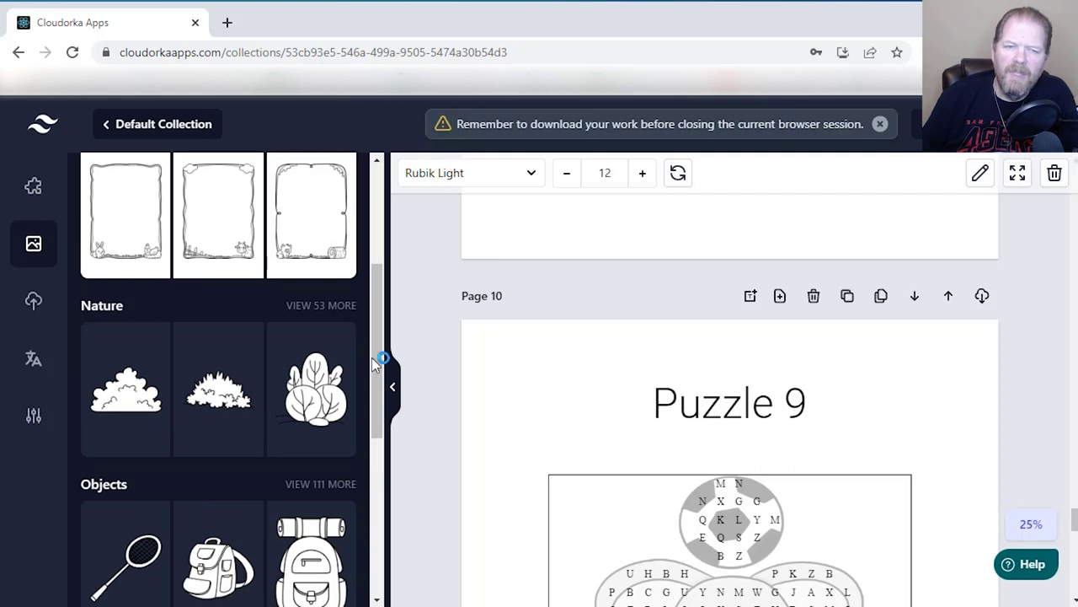
pyautogui.click(320, 306)
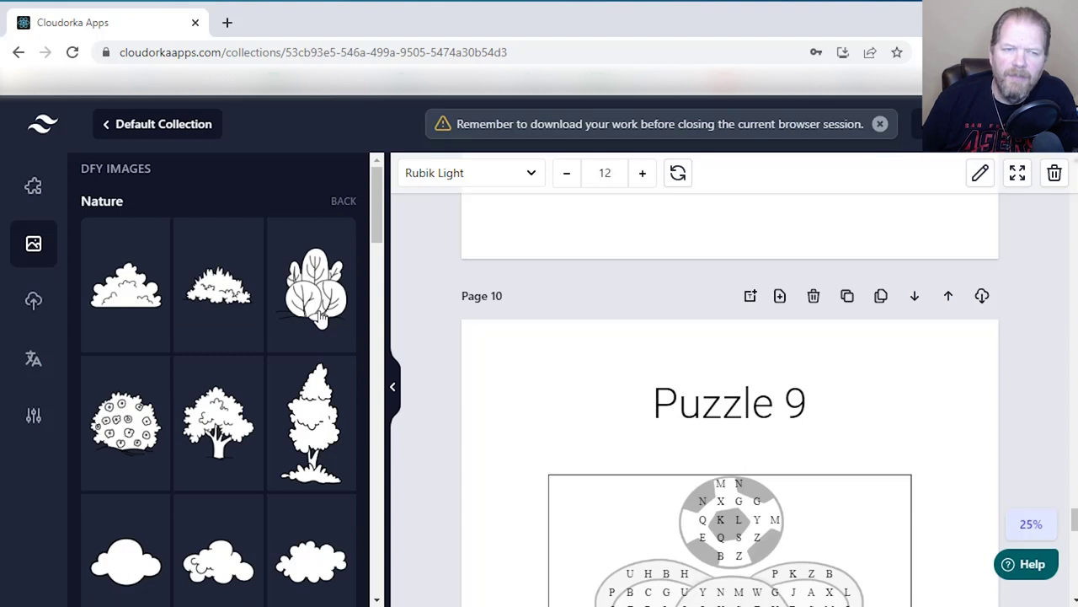
pyautogui.scroll(-10, 319, 318)
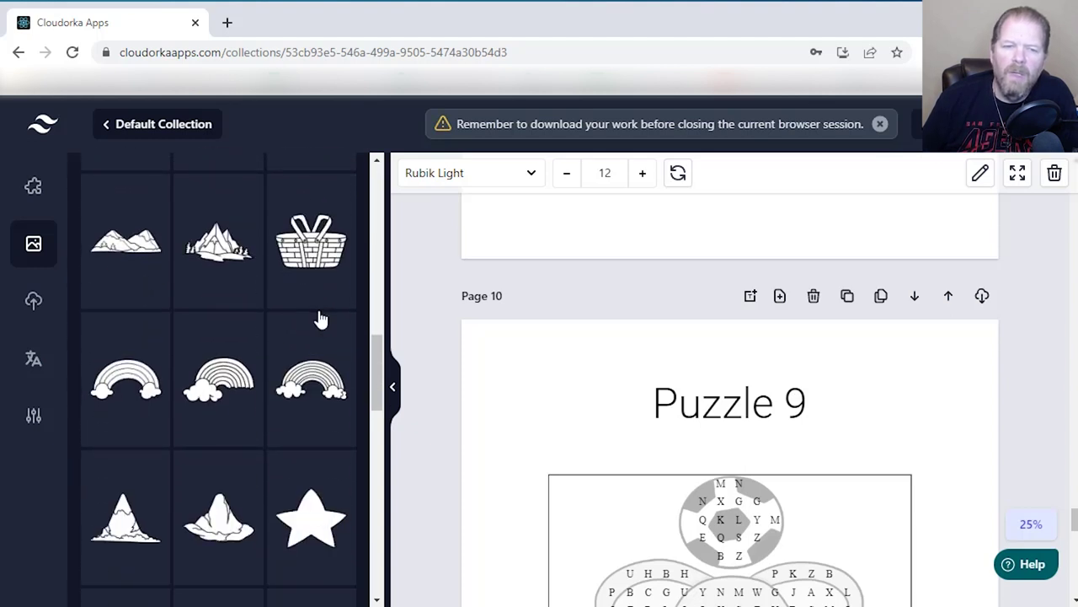
pyautogui.scroll(10, 320, 318)
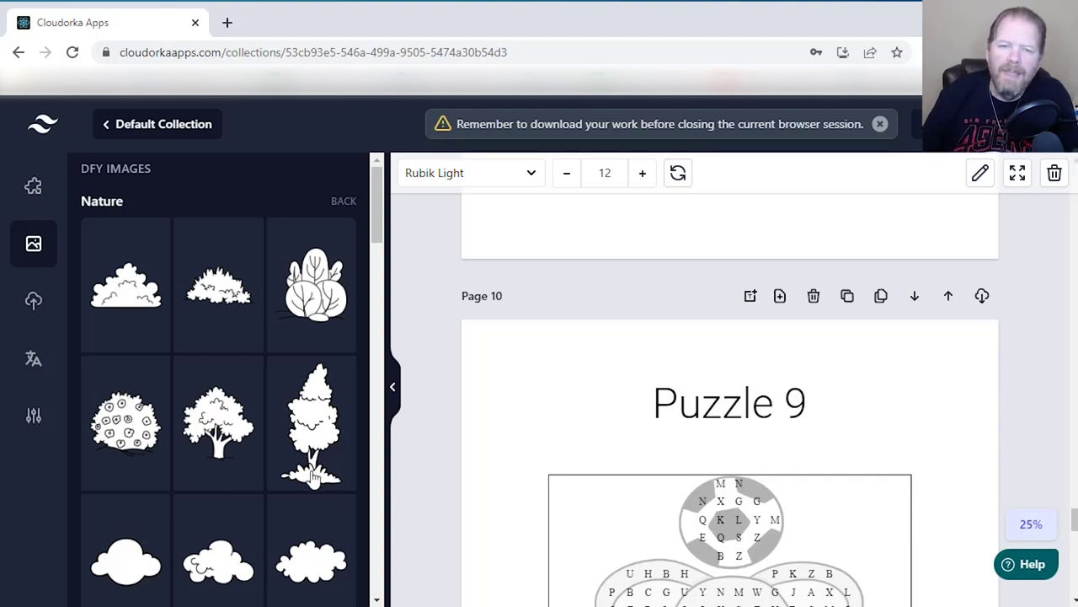
pyautogui.scroll(-2, 180, 421)
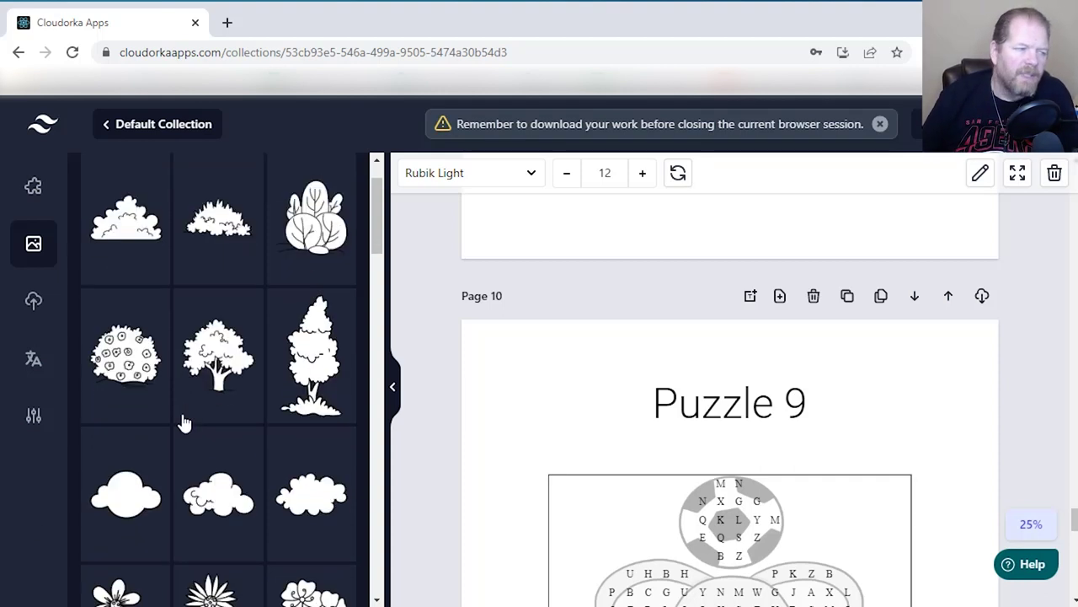
pyautogui.scroll(2, 185, 421)
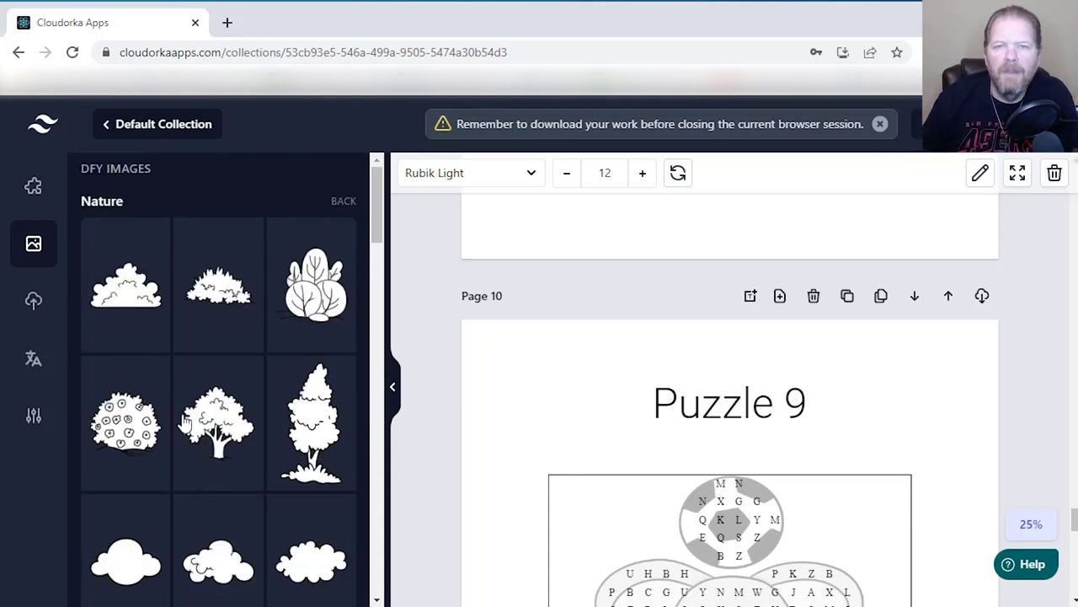
pyautogui.scroll(-7, 180, 412)
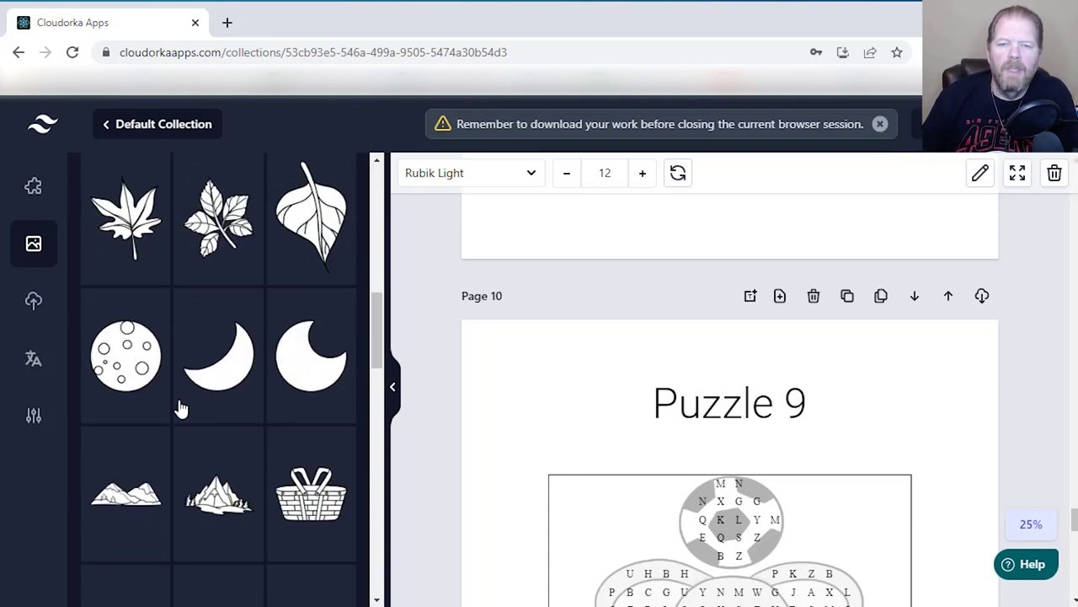
pyautogui.scroll(-2, 180, 409)
pyautogui.scroll(1, 754, 509)
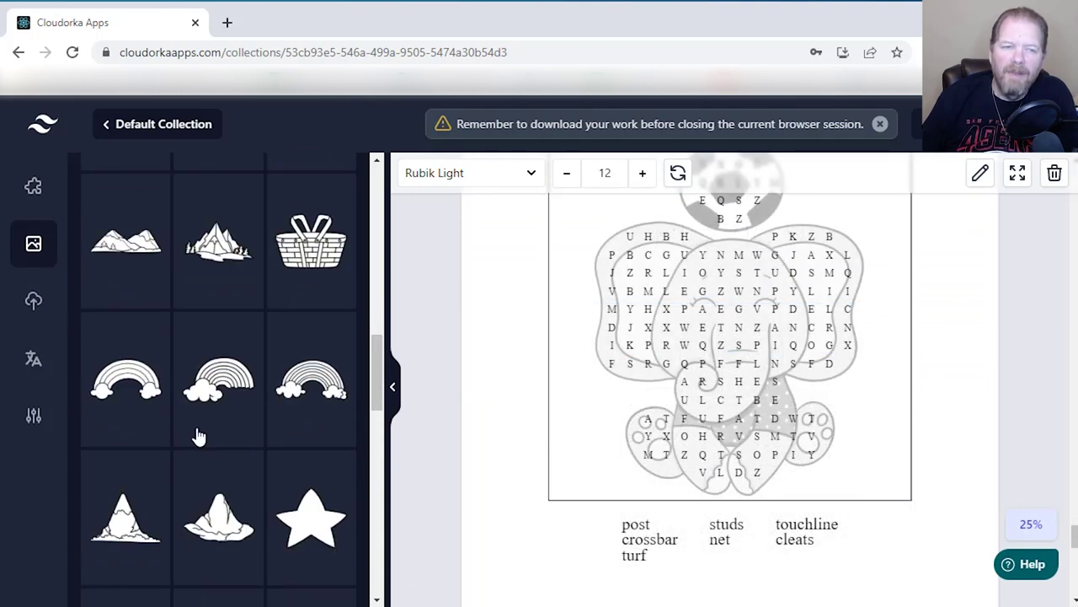
pyautogui.scroll(5, 197, 436)
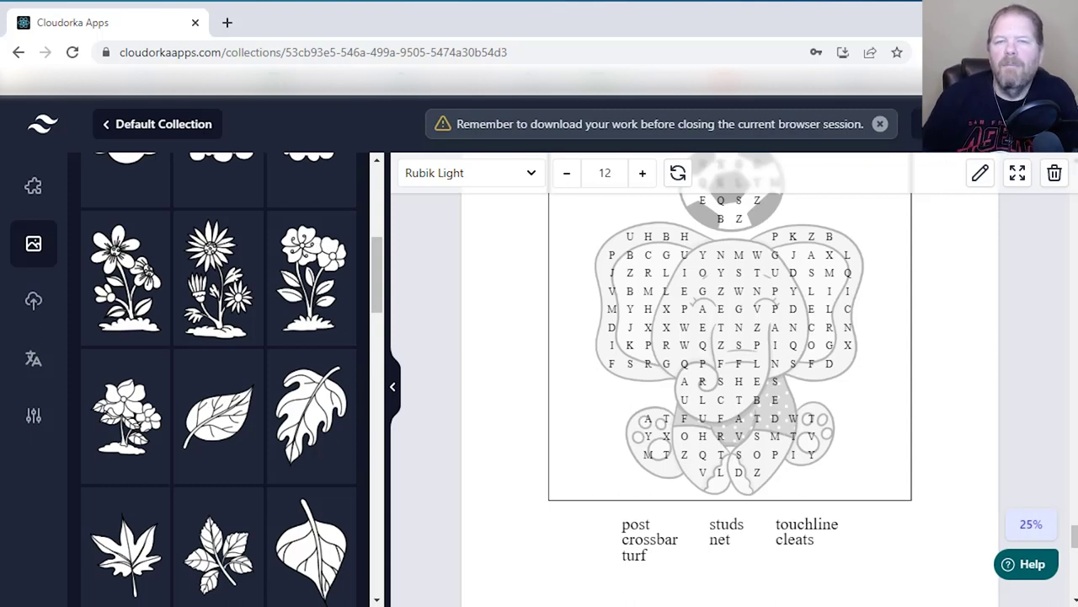
pyautogui.rightClick(26, 174)
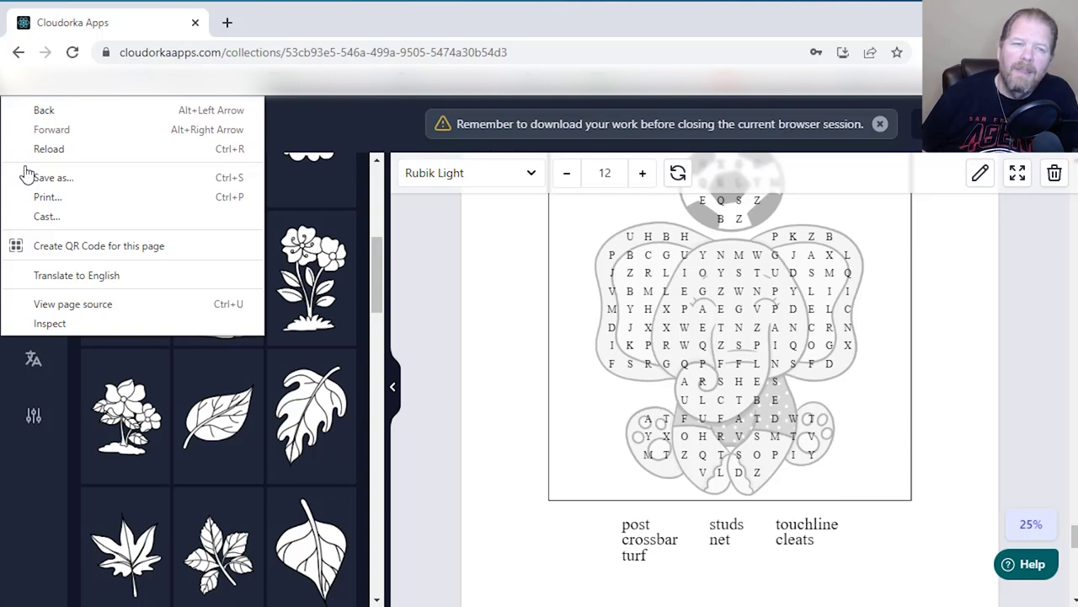
pyautogui.click(430, 262)
pyautogui.click(430, 261)
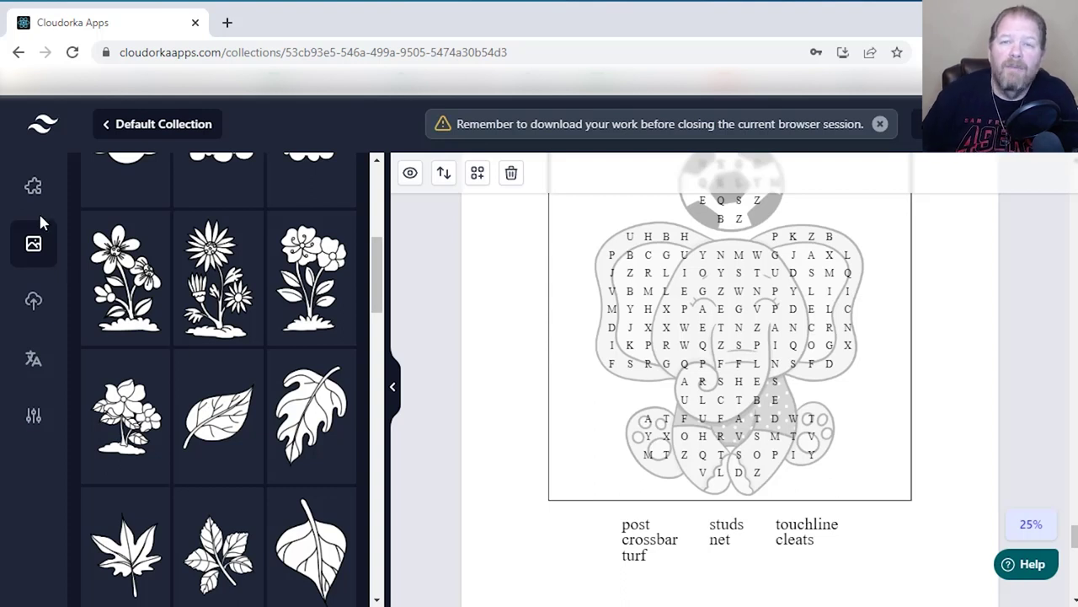
pyautogui.click(156, 304)
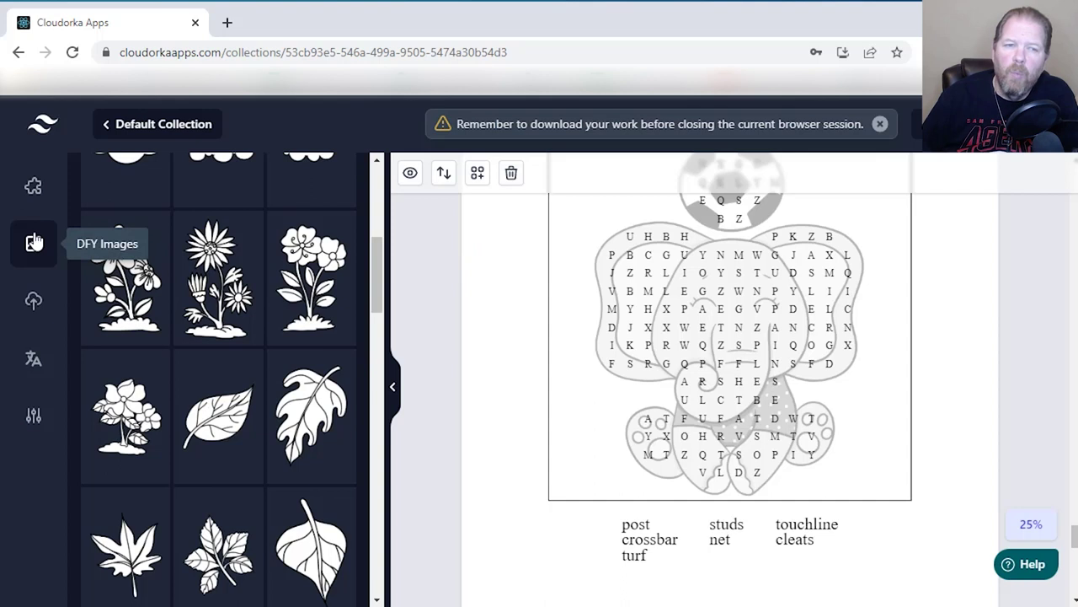
# Return to the Wordsearch elements and examine the Puzzle 9 and Puzzle 10 elephant pages with their clue areas
pyautogui.click(36, 199)
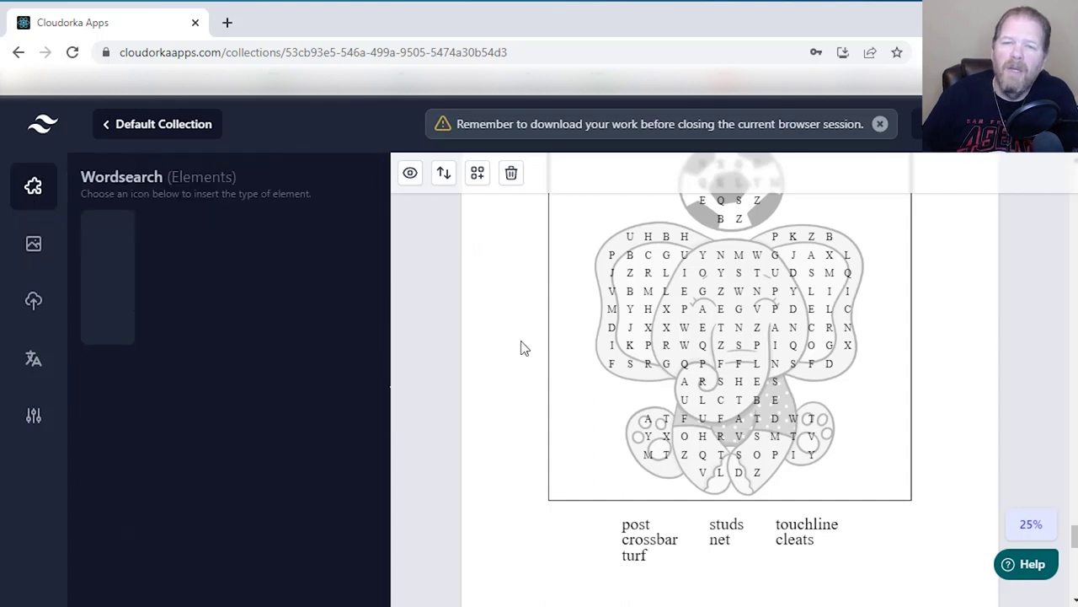
pyautogui.scroll(-3, 526, 345)
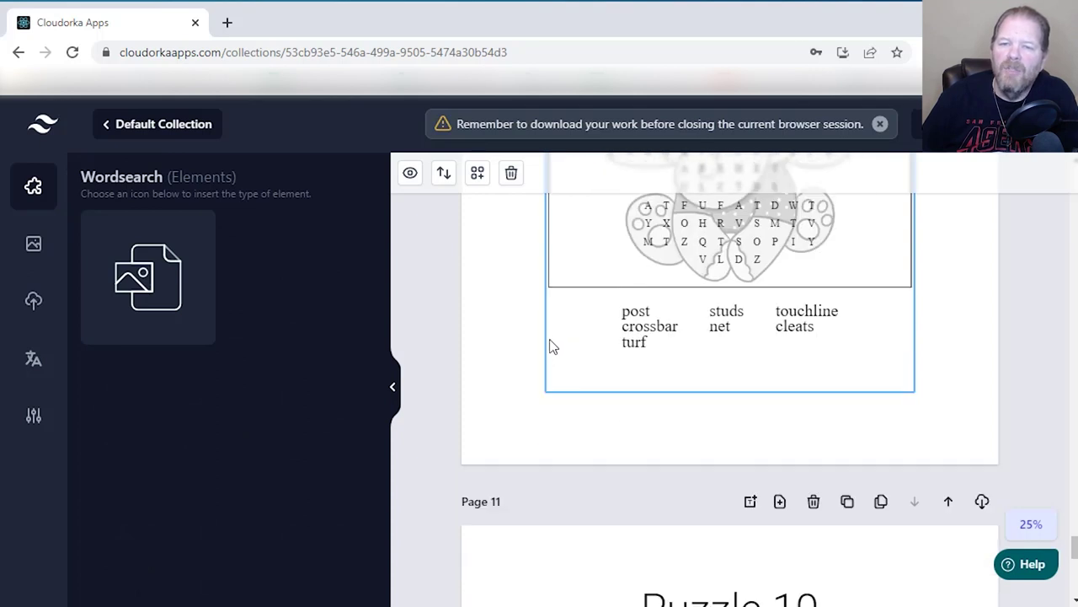
pyautogui.scroll(4, 552, 347)
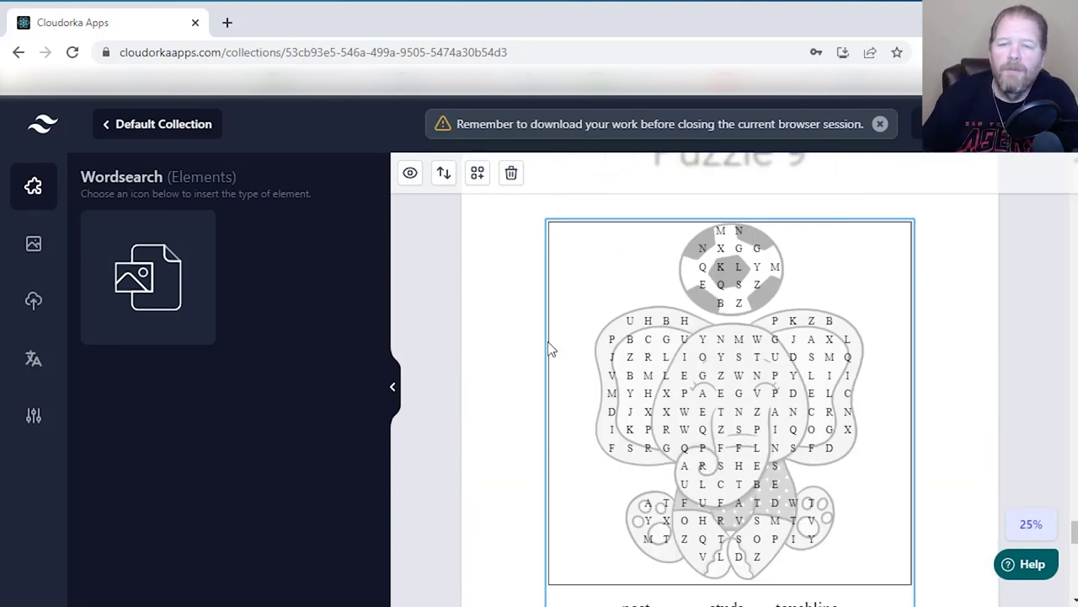
pyautogui.scroll(-6, 505, 388)
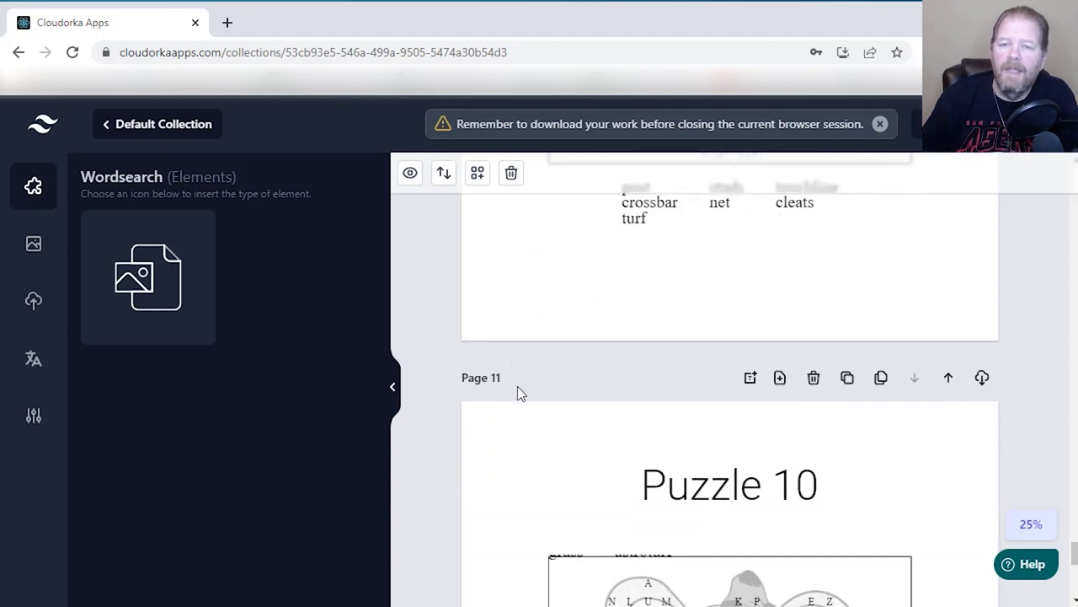
pyautogui.scroll(-5, 523, 388)
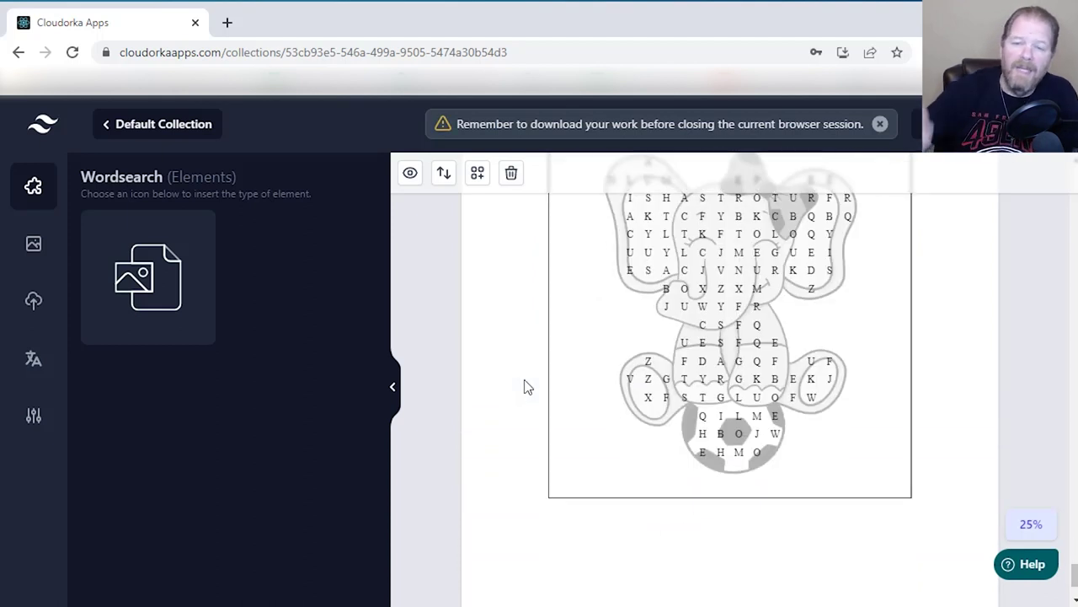
pyautogui.scroll(8, 698, 375)
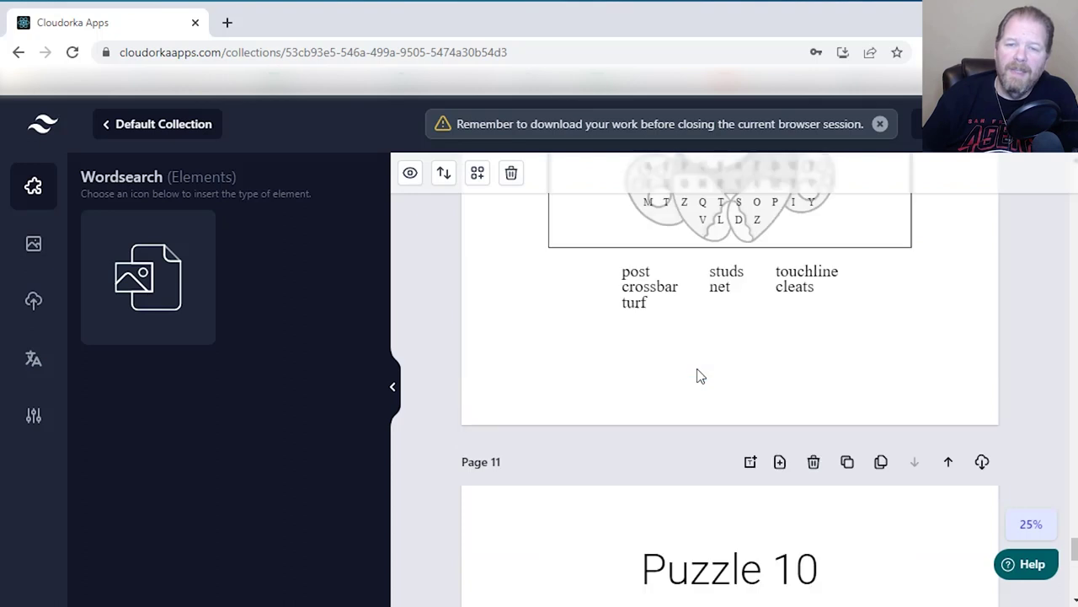
pyautogui.scroll(-10, 697, 375)
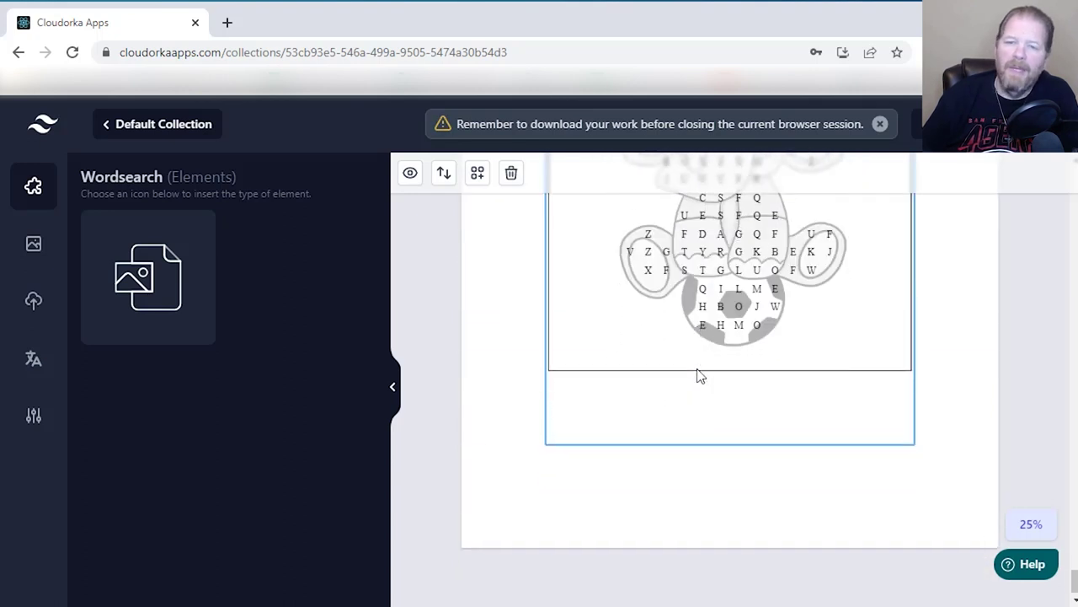